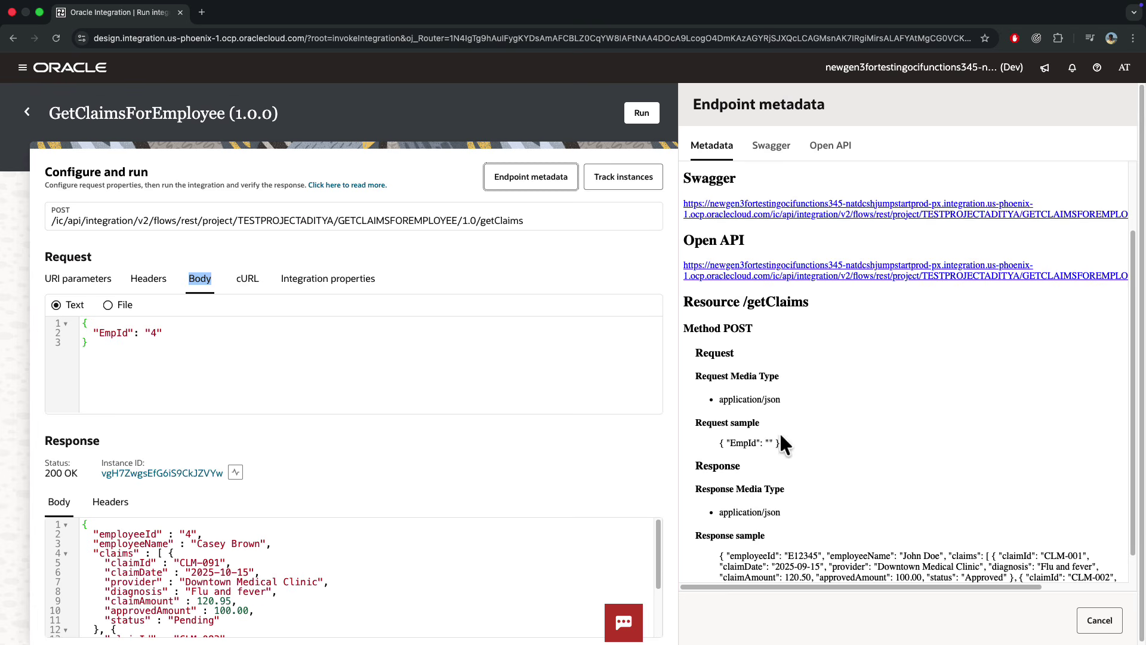
# Examine the endpoint URL and the request and response samples in the GetClaimsForEmployee endpoint metadata.
pyautogui.doubleClick(745, 444)
pyautogui.click(847, 460)
pyautogui.scroll(-1, 836, 452)
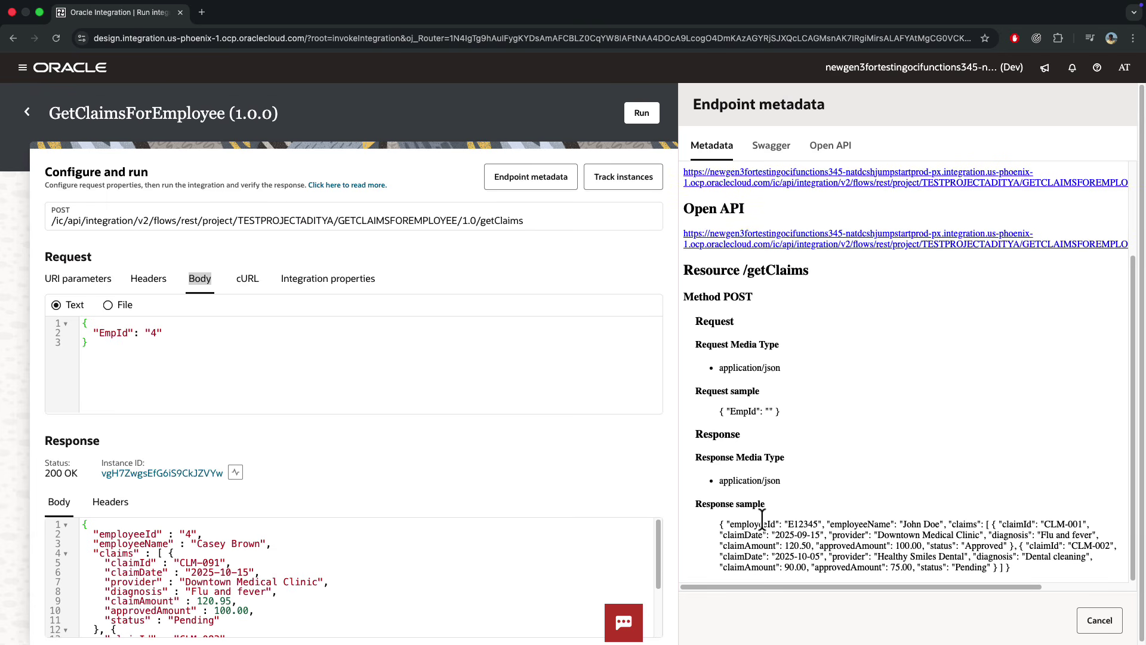
pyautogui.scroll(3, 821, 242)
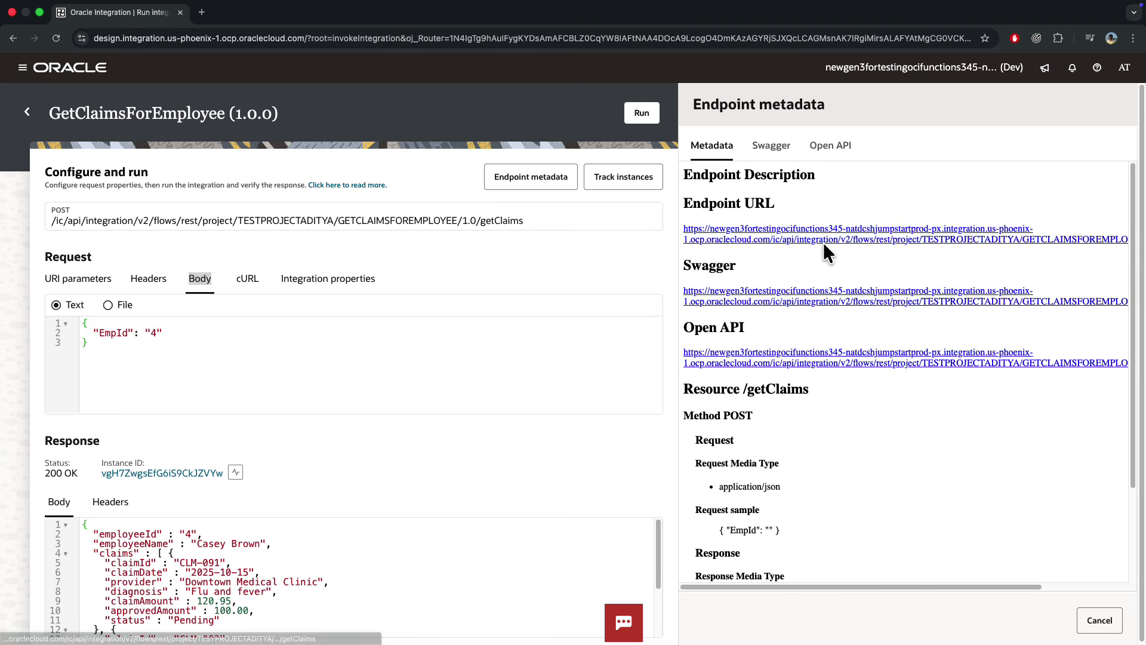
pyautogui.scroll(-3, 811, 524)
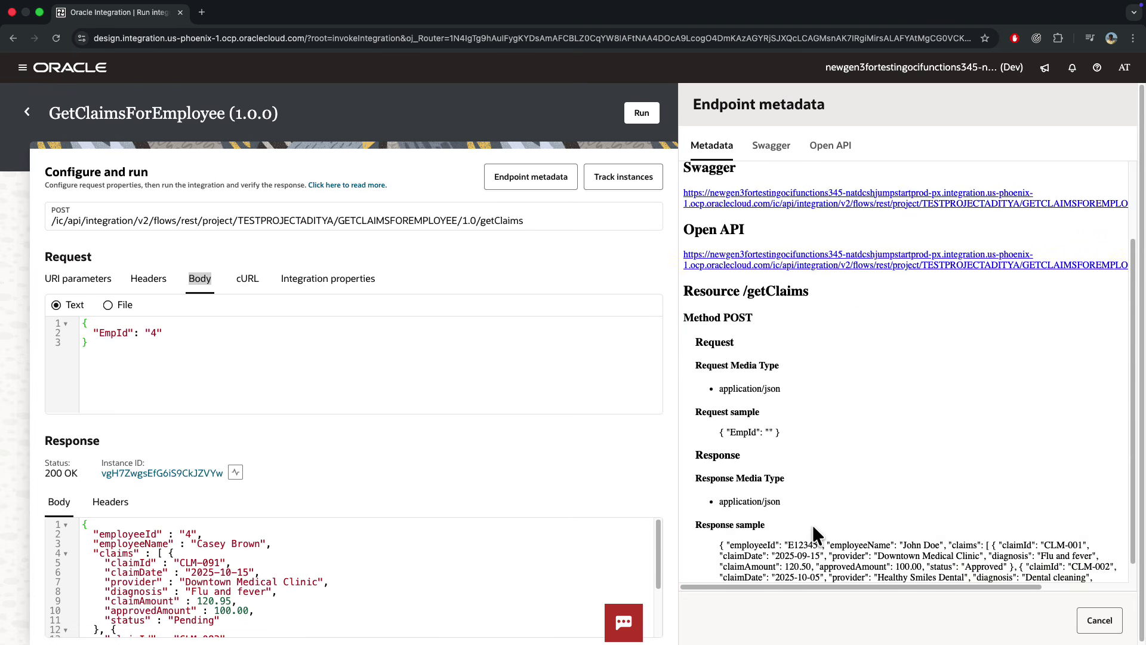
pyautogui.scroll(-1, 812, 524)
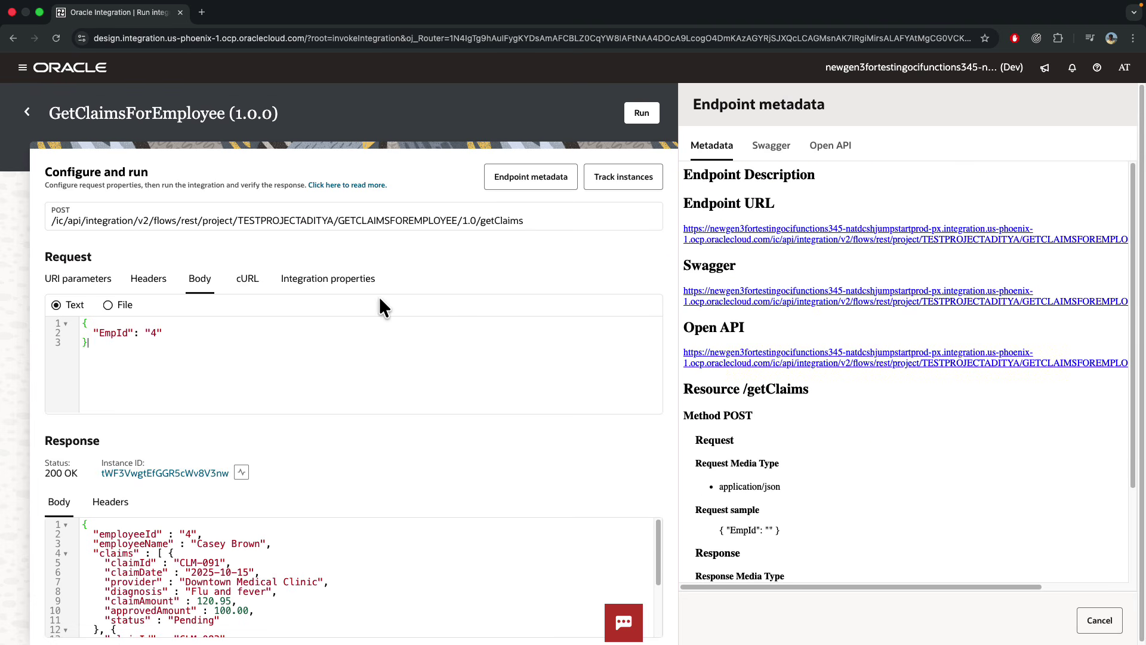
# Create and save an AI agent tool in TestProjectAditya from the GetClaimsForEmployee (1.0) integration, then return to the project.
pyautogui.click(27, 112)
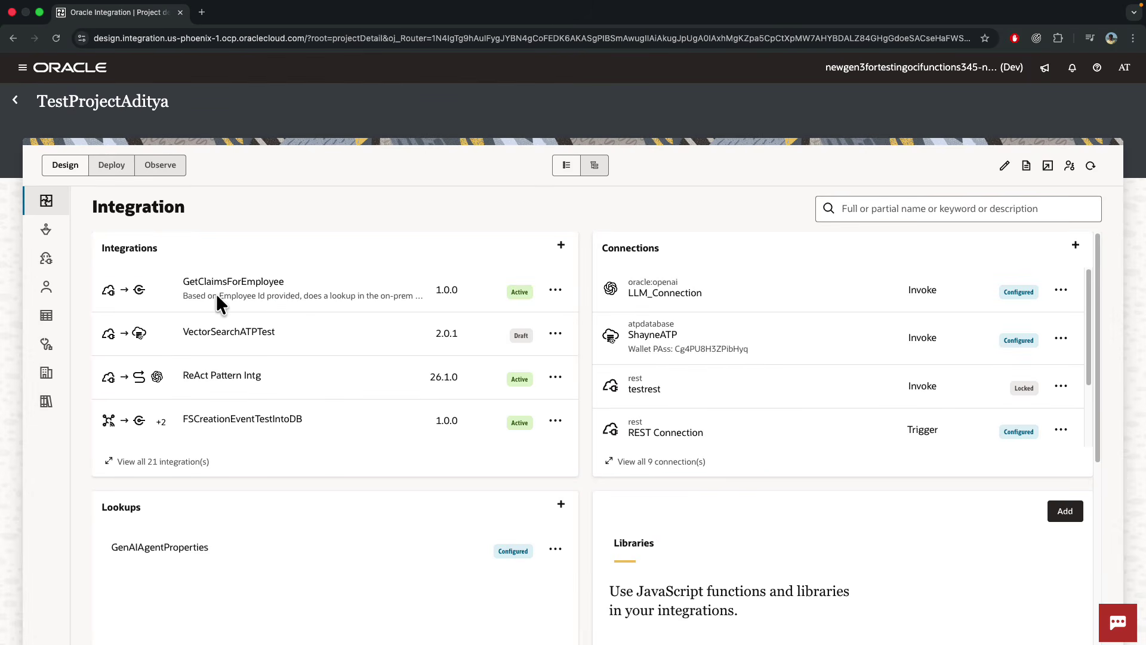
pyautogui.click(48, 231)
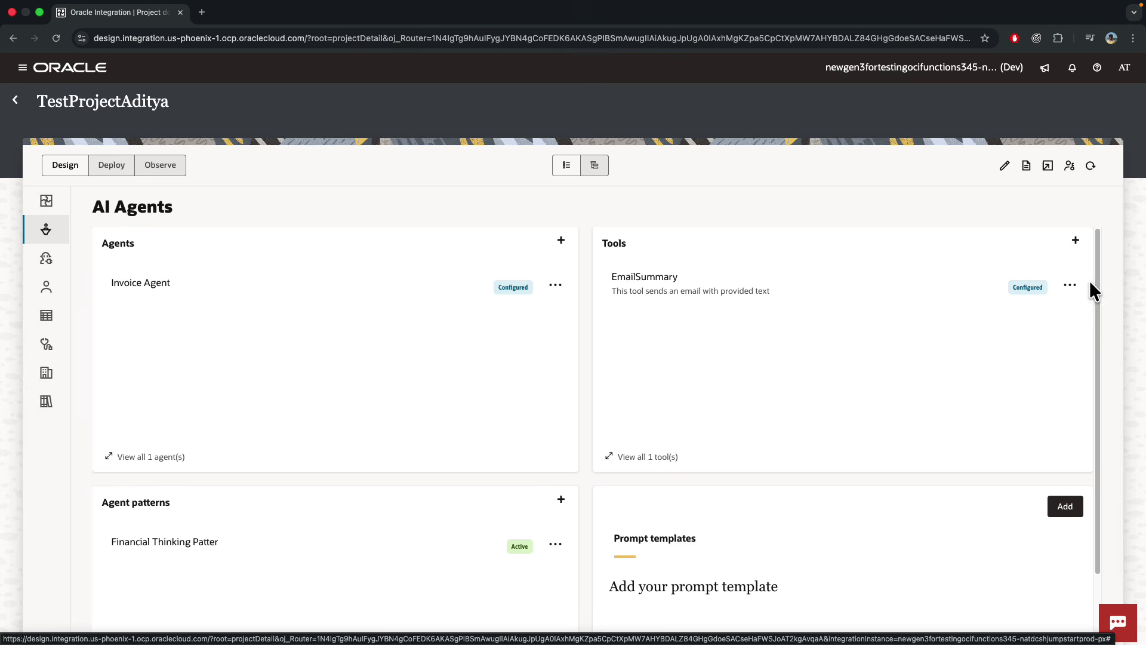
pyautogui.click(1077, 243)
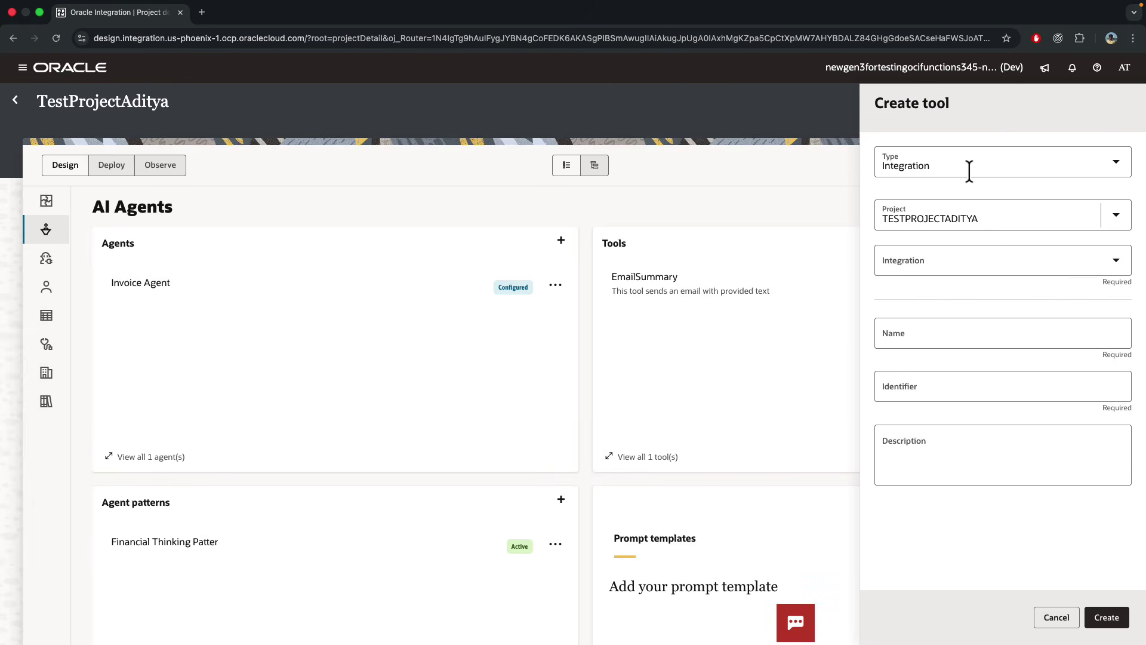
pyautogui.click(978, 260)
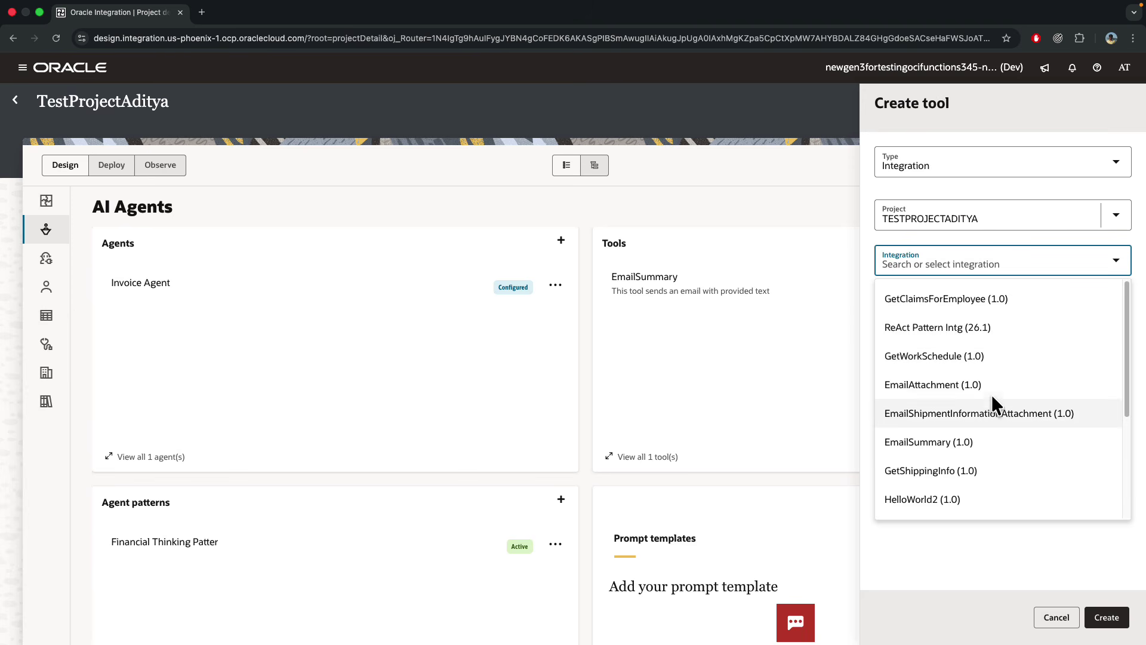
pyautogui.click(993, 306)
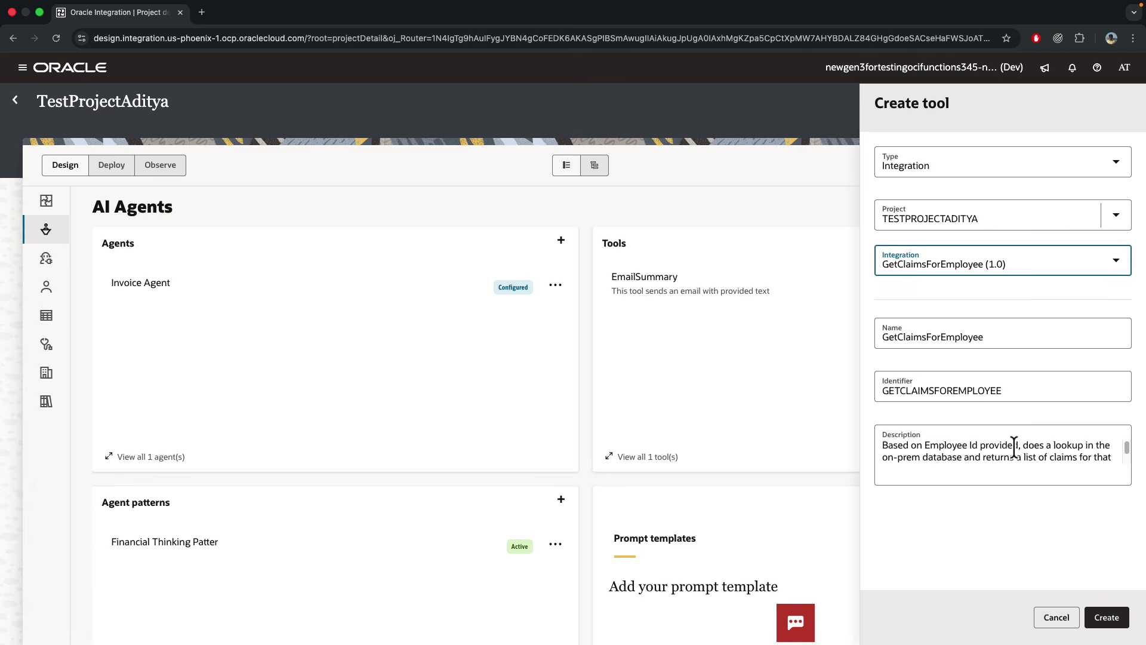
pyautogui.scroll(-1, 1013, 448)
pyautogui.scroll(1, 1013, 448)
pyautogui.click(1103, 615)
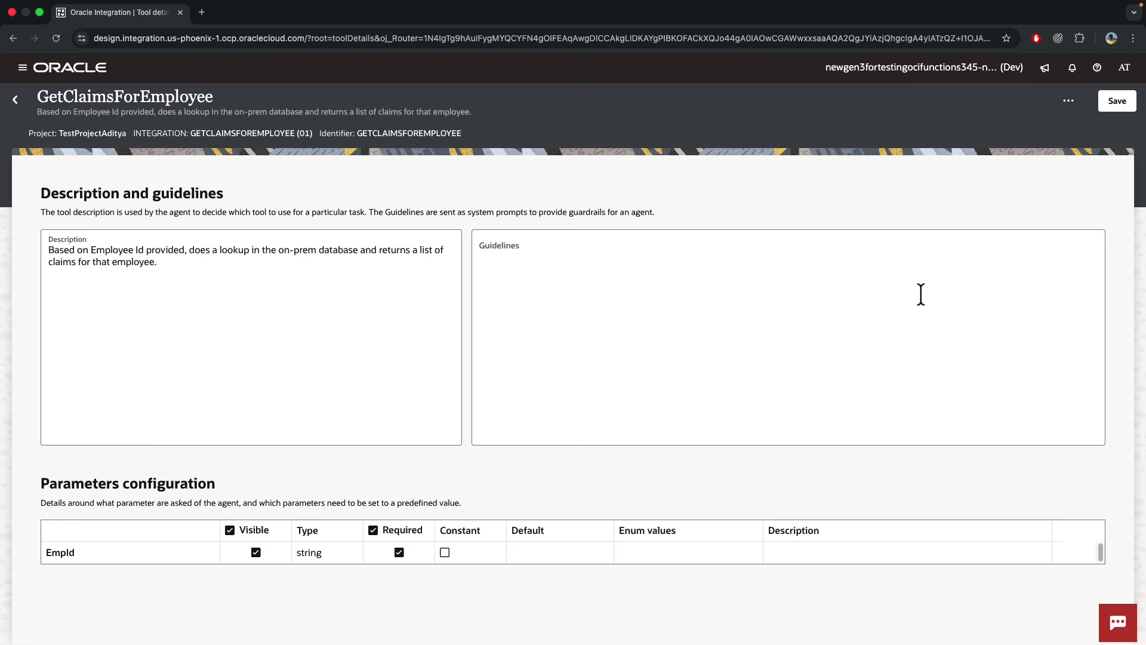
pyautogui.click(1118, 103)
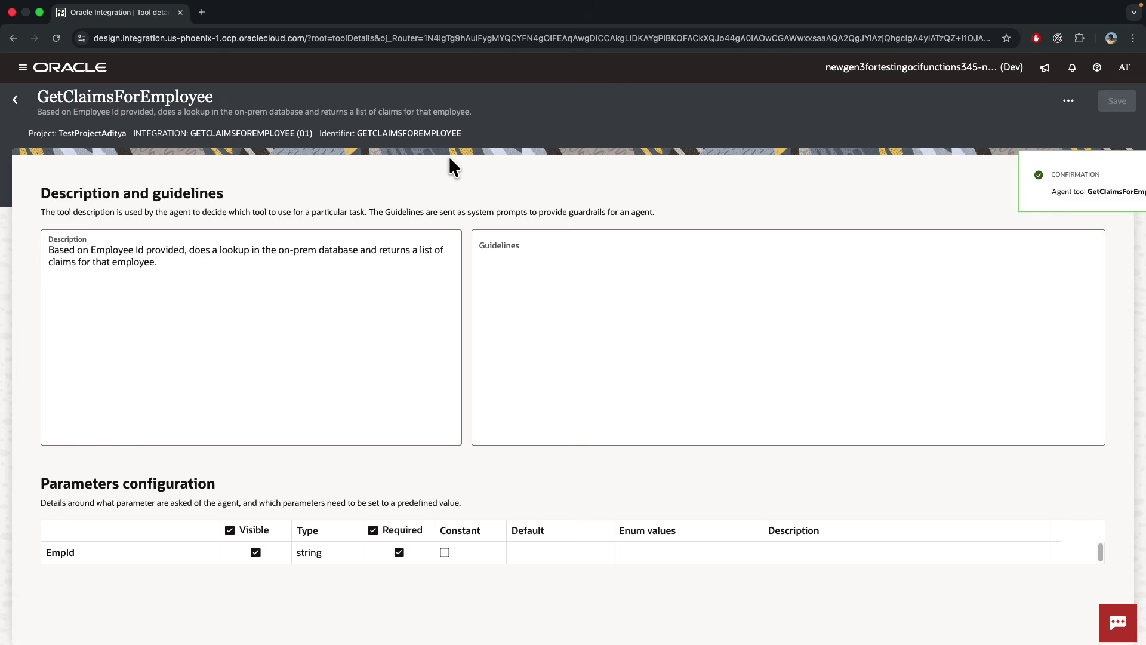
pyautogui.click(18, 100)
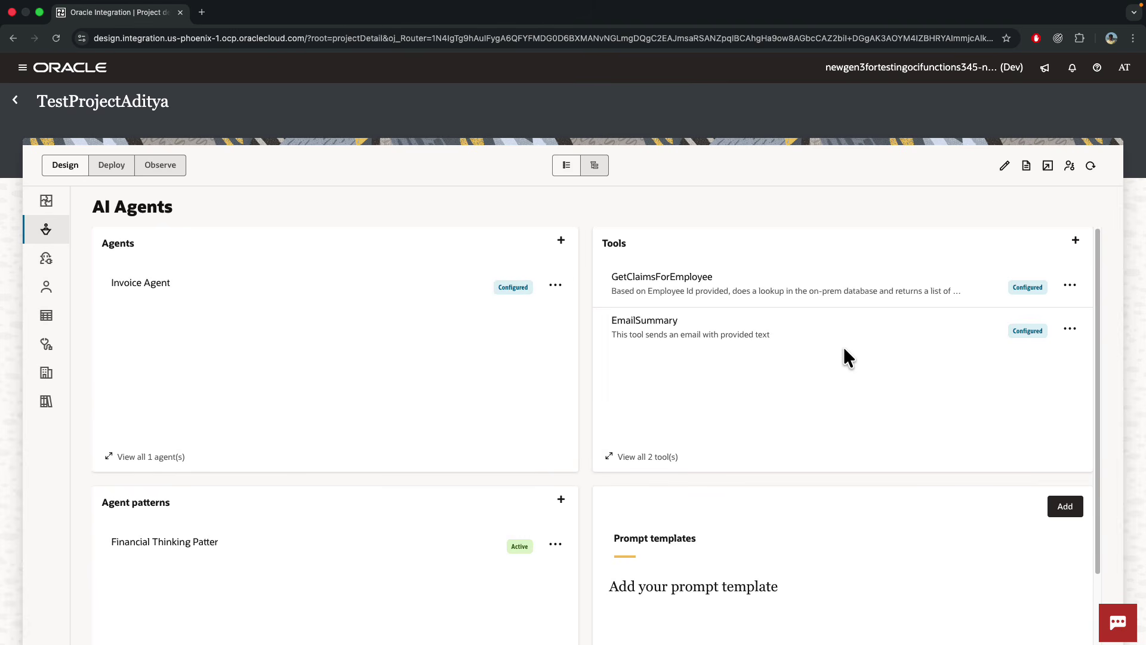
# Open the project's details and check the Enable MCP server option and the MCP server address.
pyautogui.click(1003, 169)
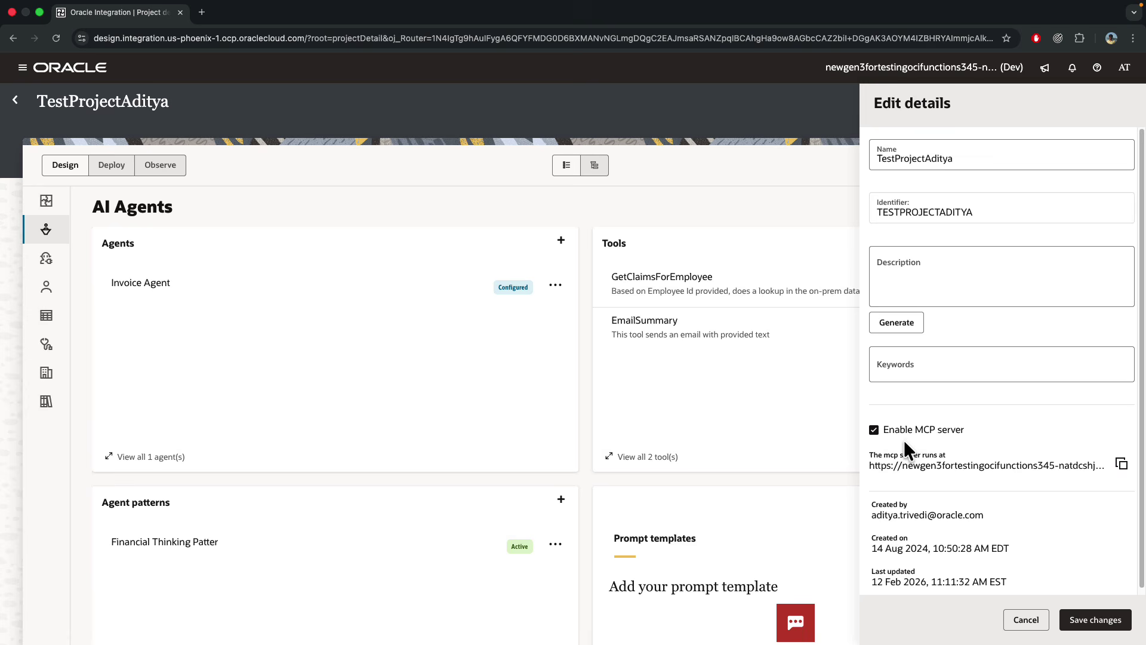
pyautogui.scroll(-1, 955, 438)
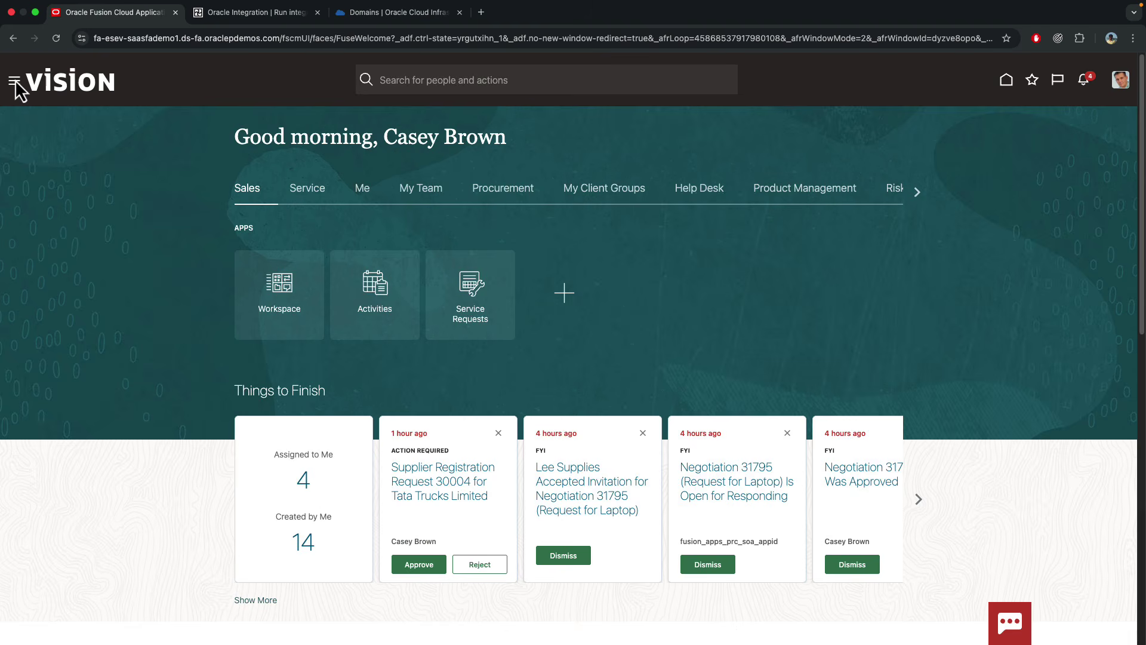
# Switch to Oracle Fusion Cloud Applications and open AI Agent Studio.
pyautogui.click(17, 86)
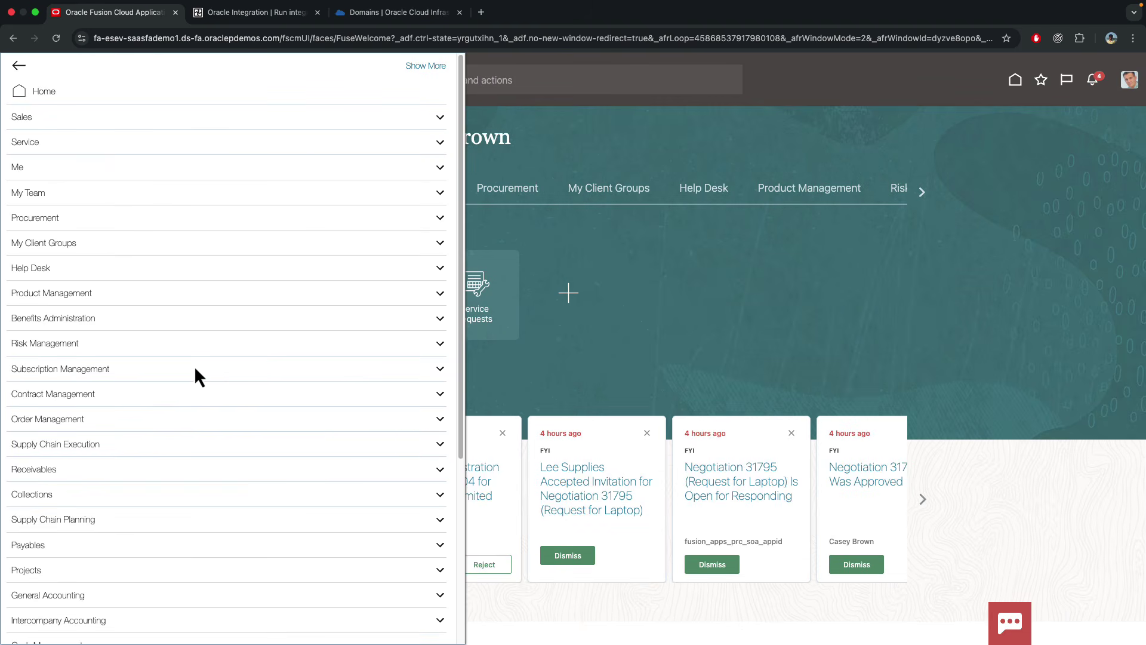
pyautogui.scroll(-5, 195, 368)
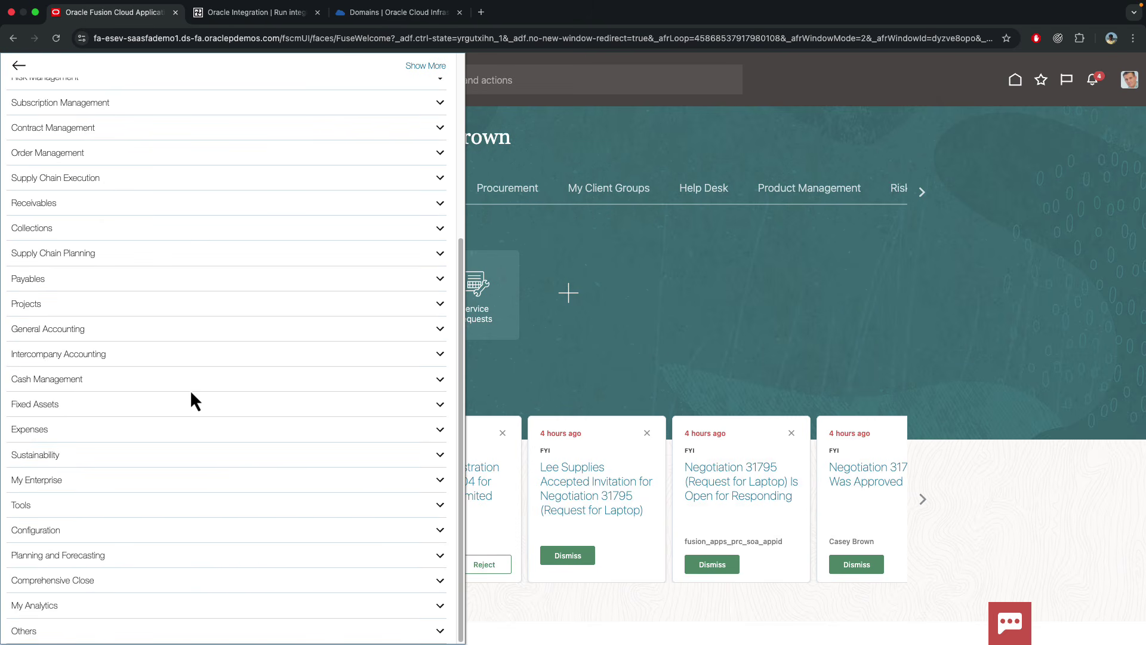
pyautogui.click(115, 498)
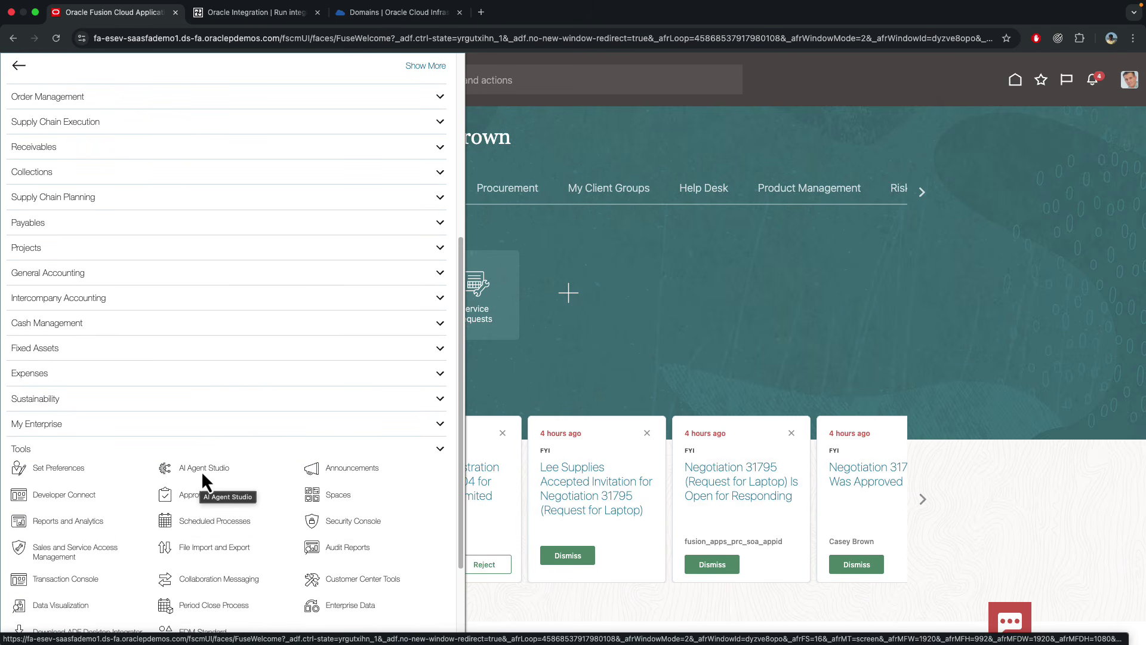
pyautogui.click(202, 470)
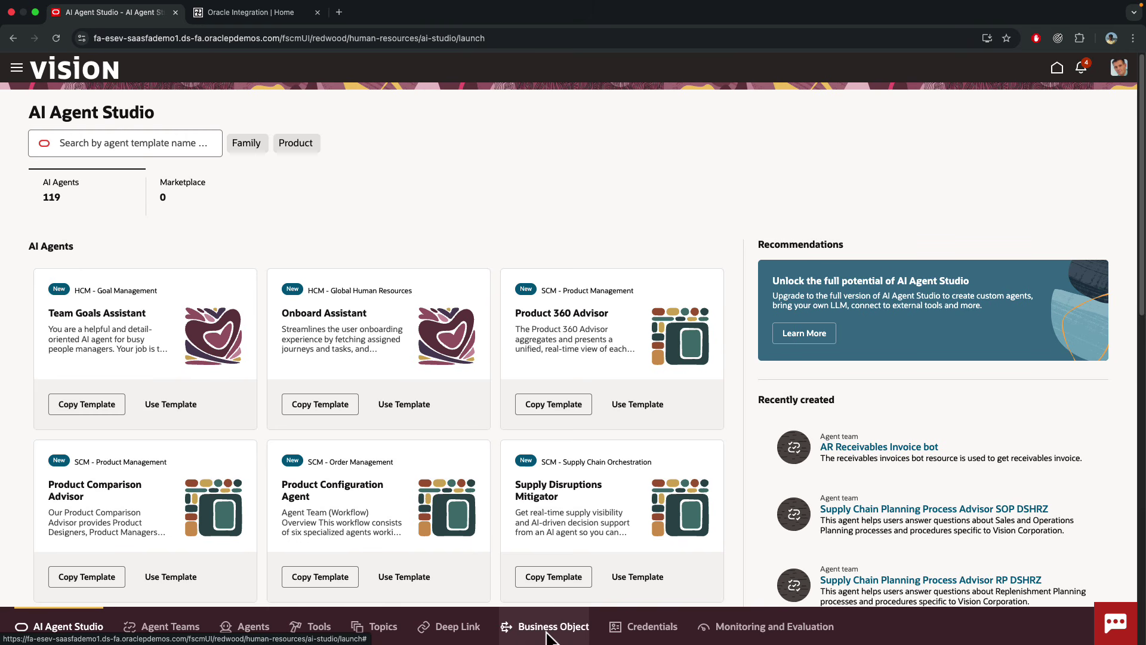
# Start a new tool in the Tools Library with type MCP and the name OICMCPBenefits.
pyautogui.click(313, 627)
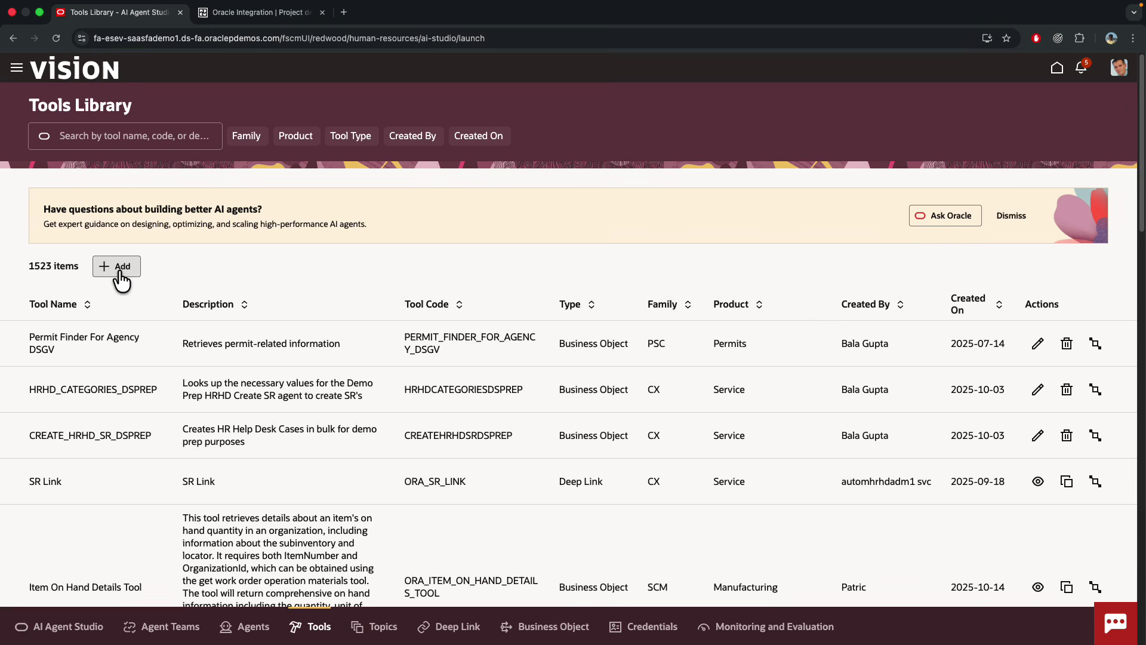
pyautogui.click(119, 270)
pyautogui.click(331, 268)
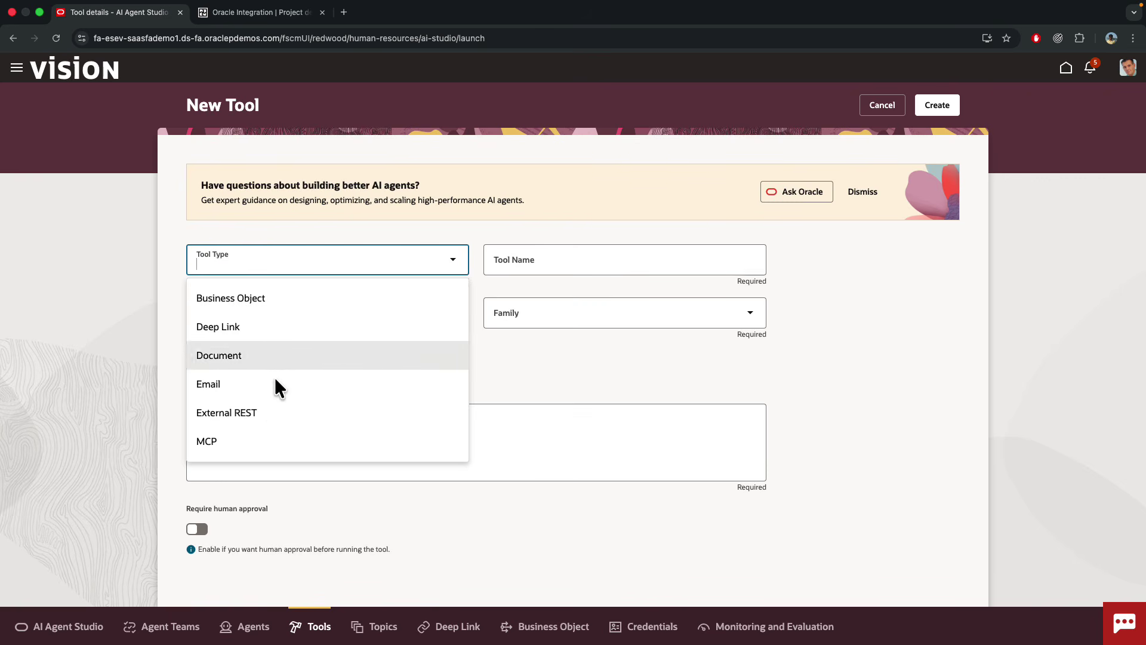
pyautogui.click(262, 441)
pyautogui.click(535, 264)
pyautogui.write('OIC')
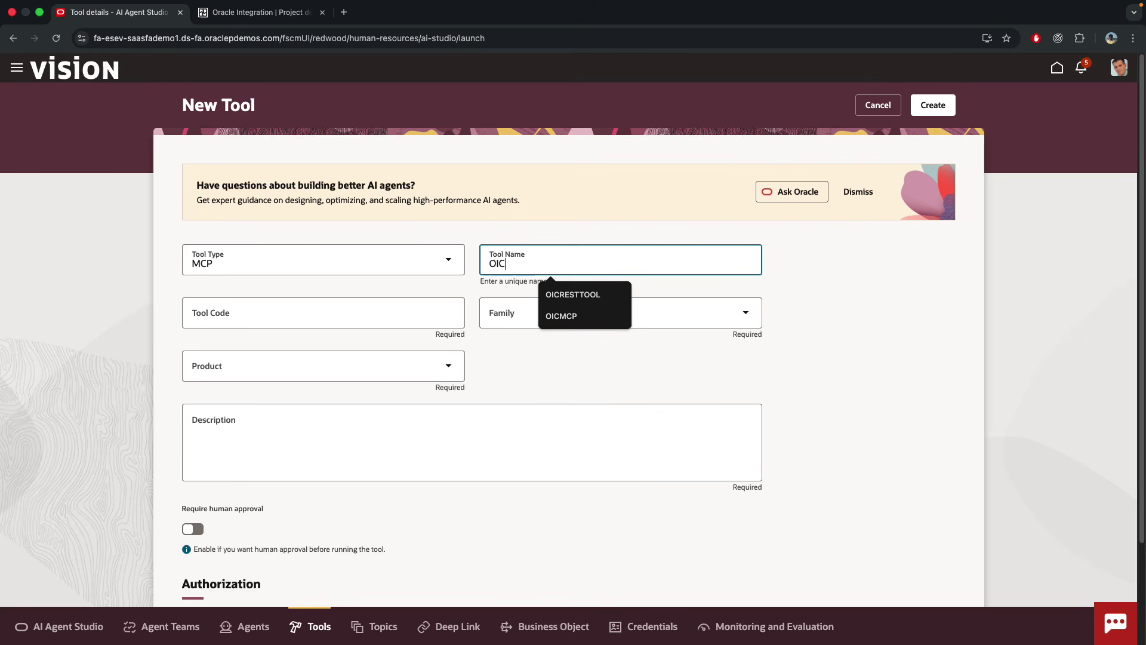
pyautogui.write('MCPBe')
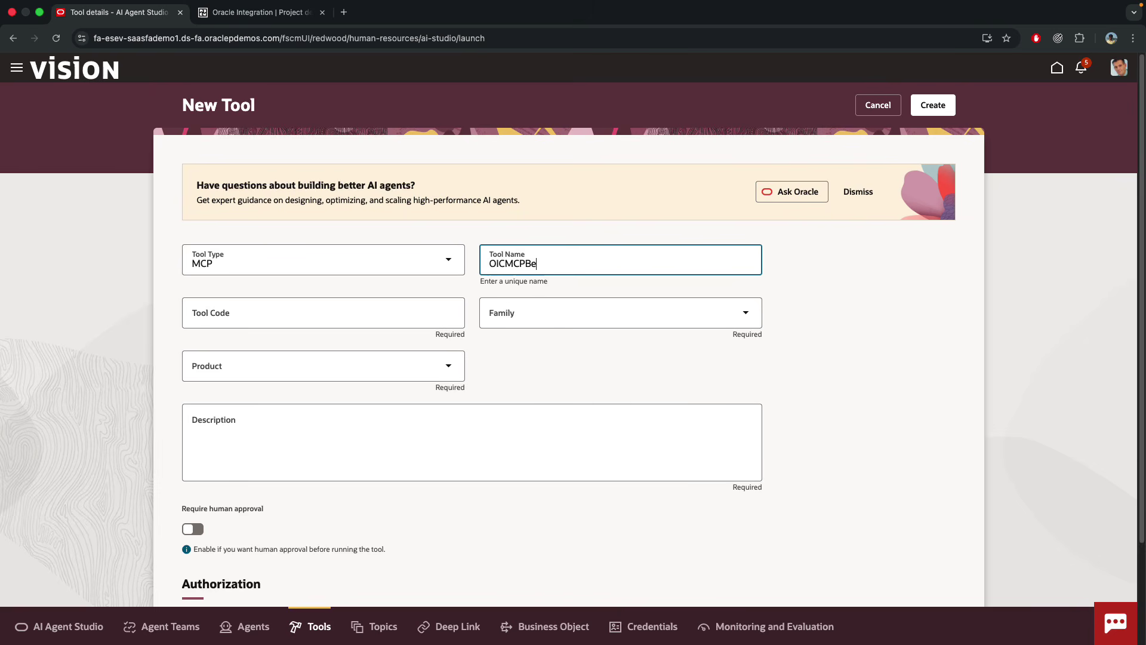
pyautogui.write('nf')
pyautogui.write('fits')
pyautogui.click(520, 360)
# Classify the tool under family Common and product Other, and describe it as "OIC MCP Tool".
pyautogui.click(532, 307)
pyautogui.click(537, 377)
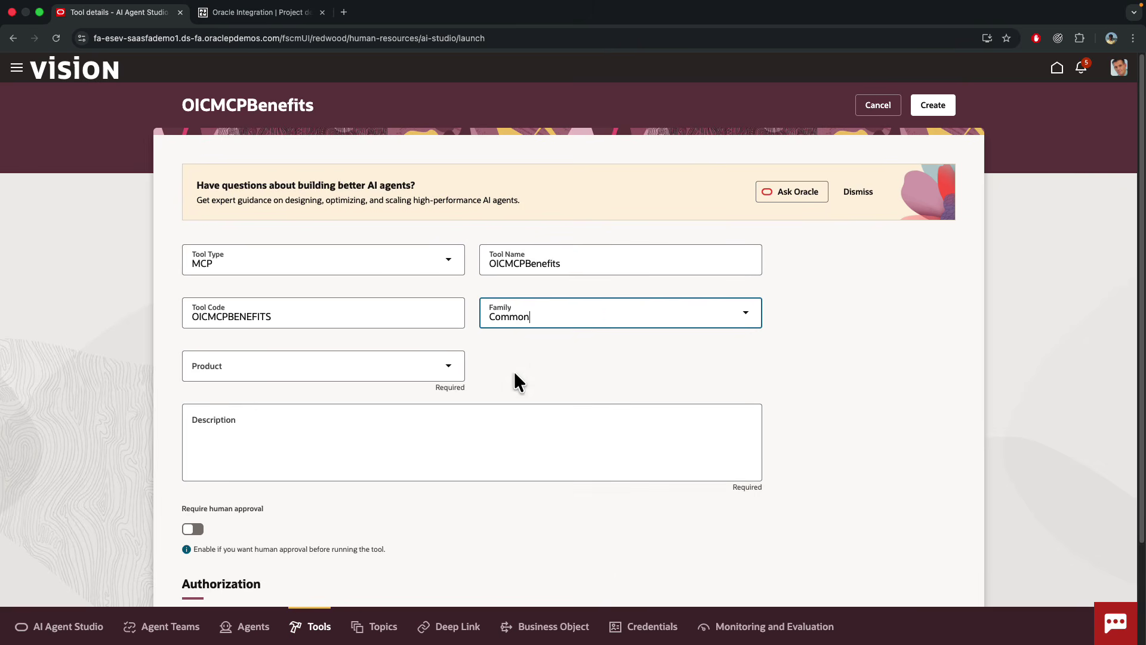
pyautogui.click(382, 367)
pyautogui.click(366, 411)
pyautogui.click(353, 440)
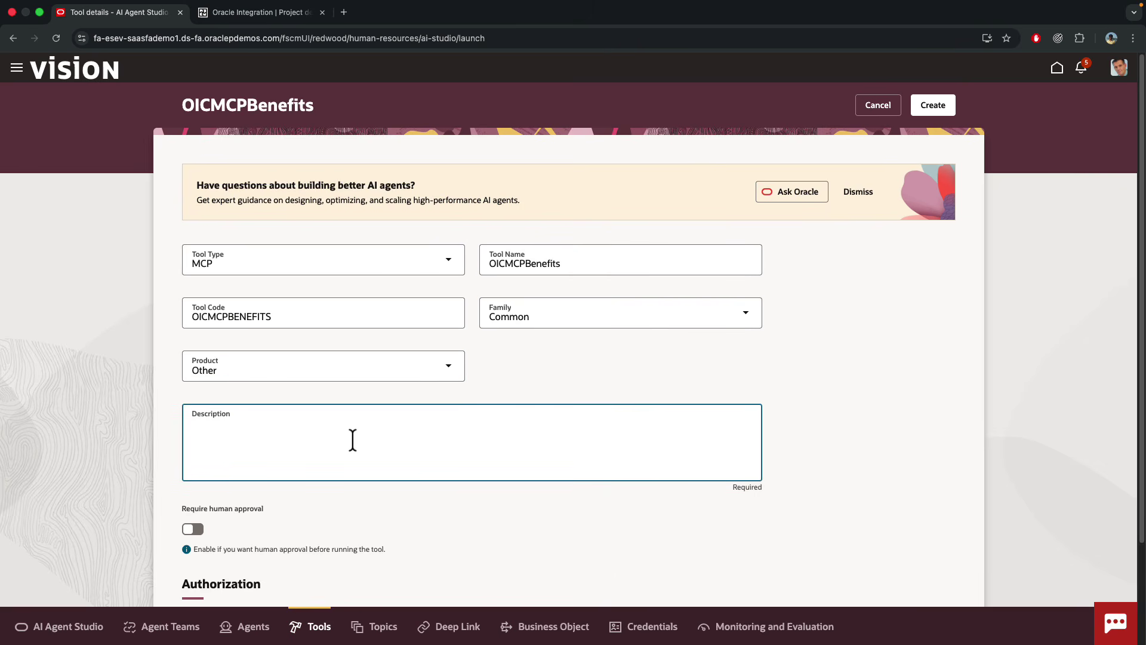
pyautogui.write('OIC MCP Tool')
pyautogui.scroll(-3, 354, 438)
pyautogui.click(354, 439)
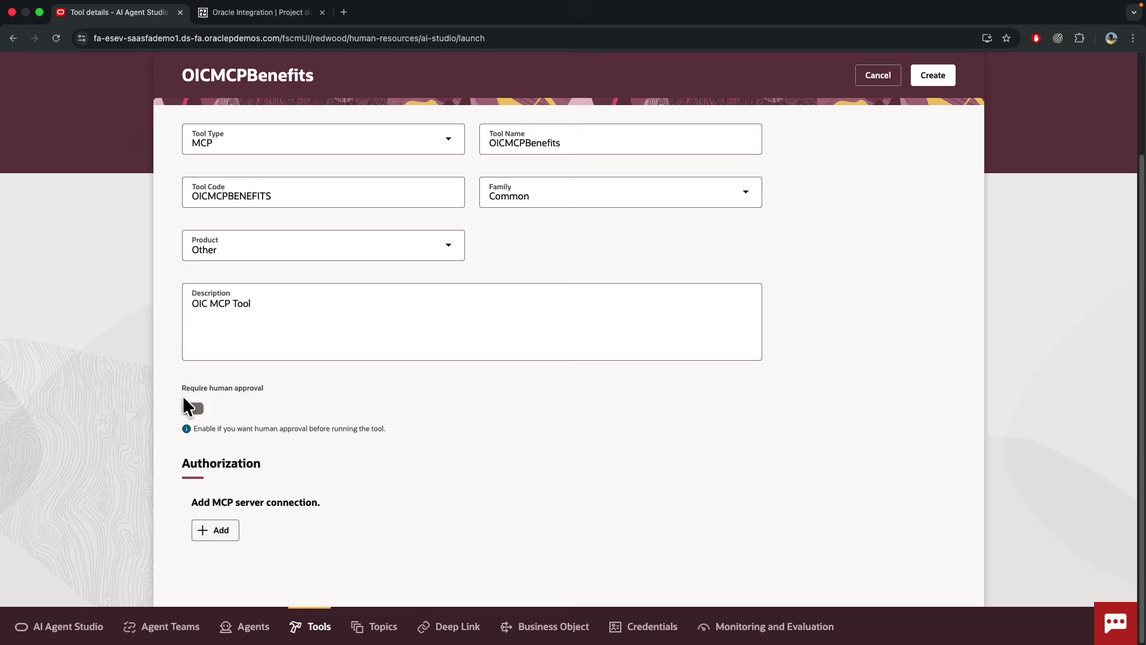
# Add an MCP server connection whose instance URL is the project's MCP server address copied from Oracle Integration.
pyautogui.click(226, 533)
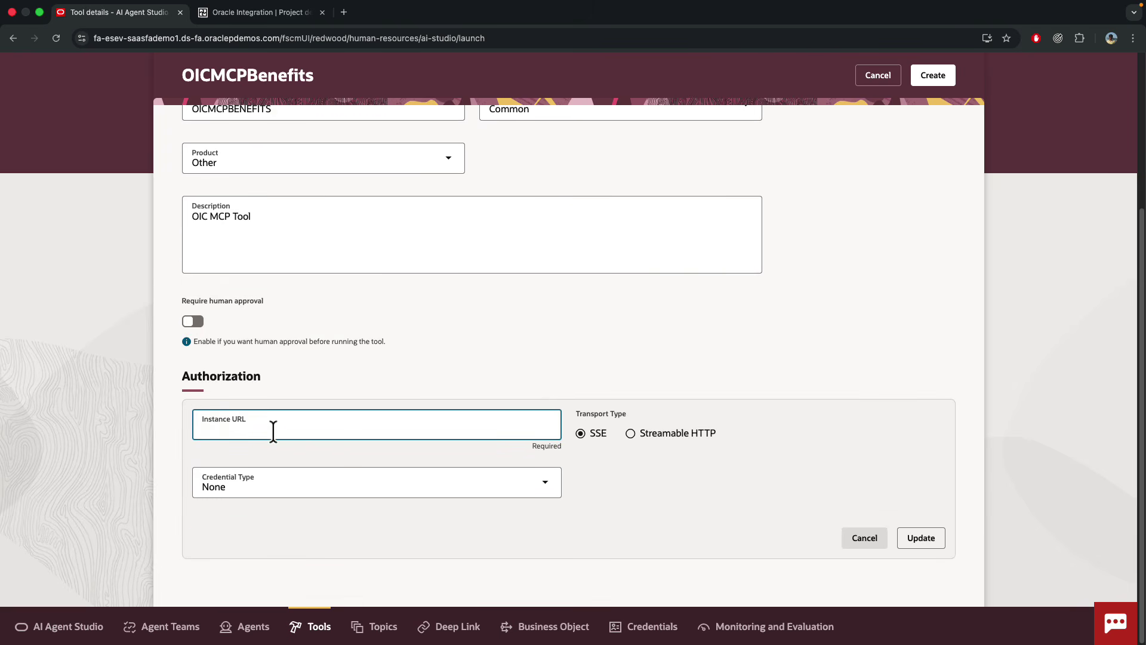
pyautogui.click(291, 18)
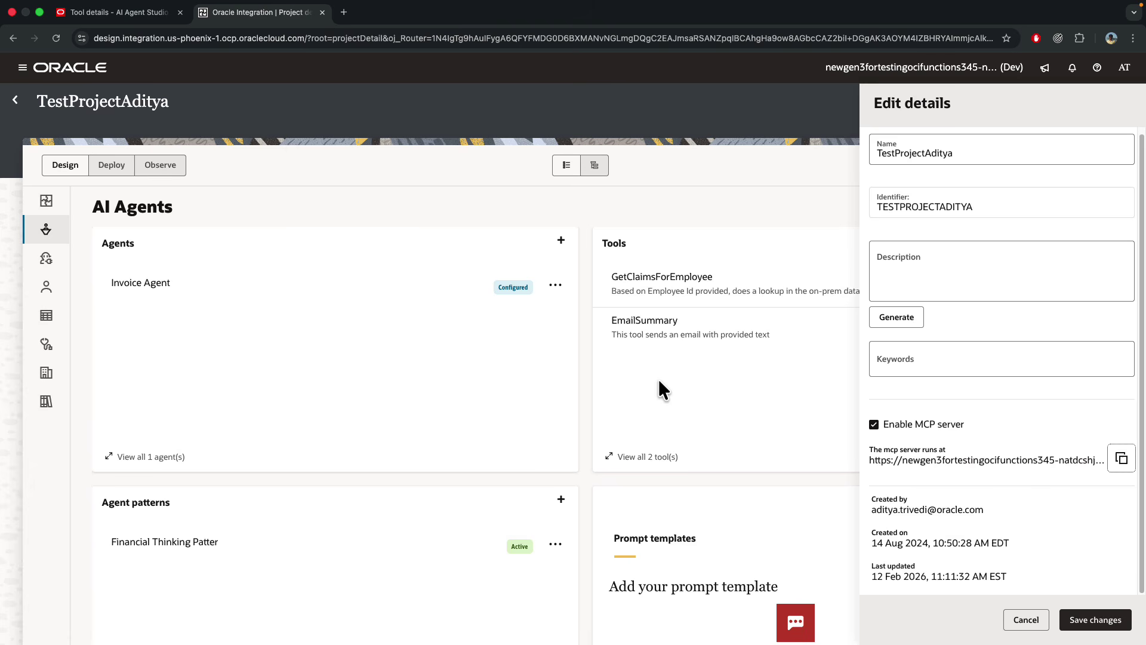
pyautogui.click(1122, 459)
pyautogui.click(161, 12)
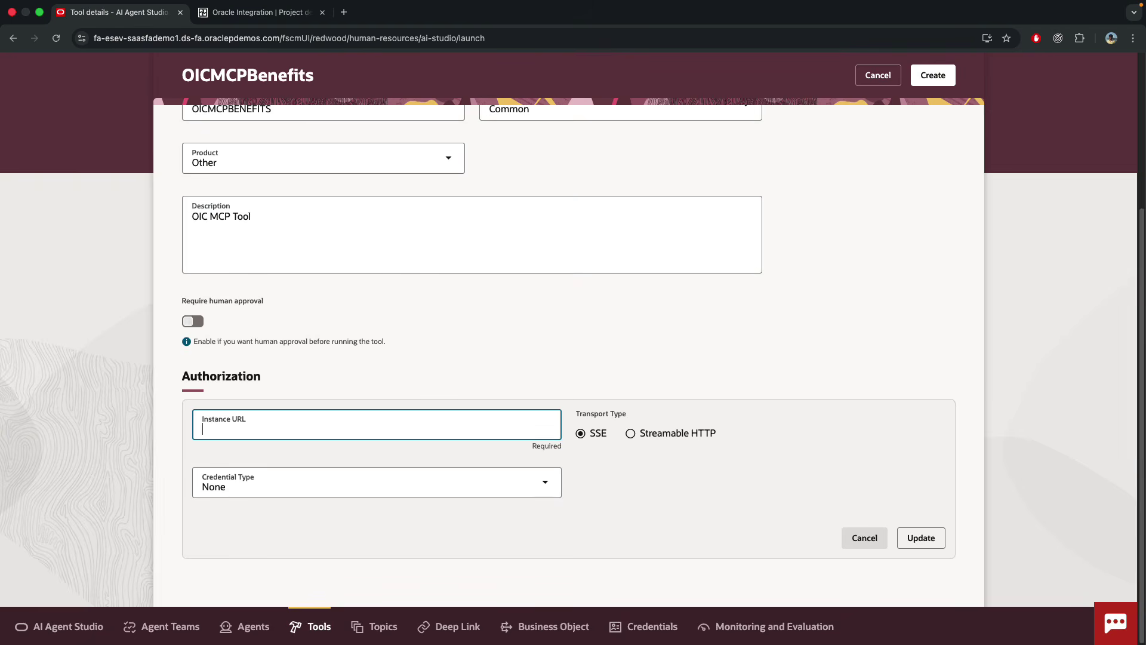
pyautogui.press('super+v')
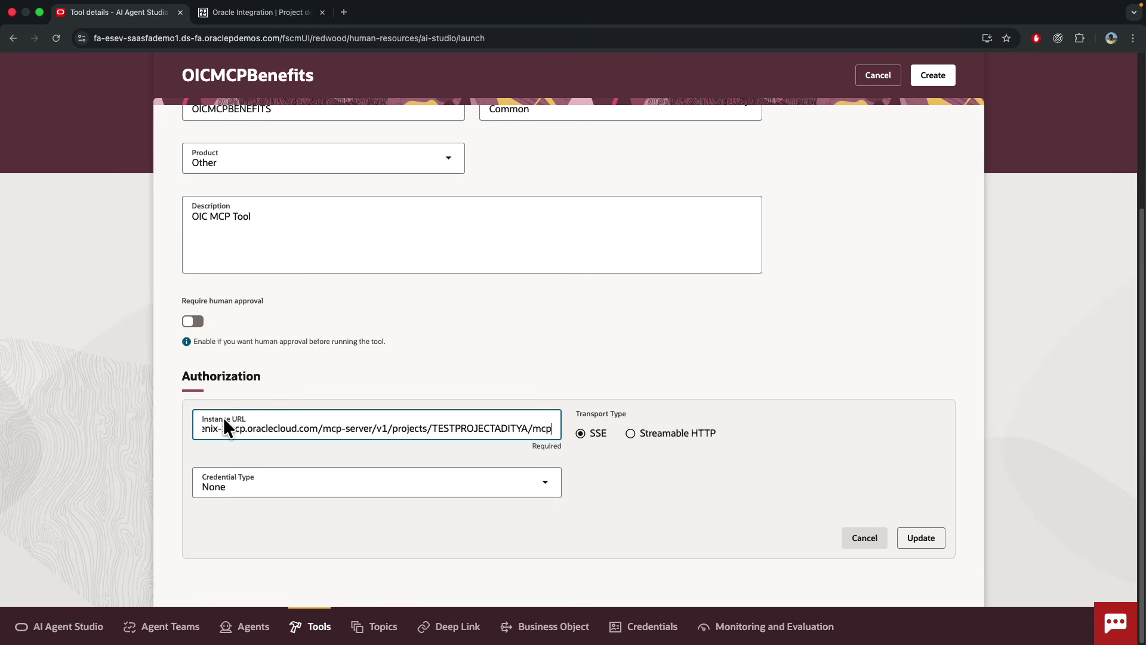
# Set the connection to Streamable HTTP transport and Client credentials authentication, and fill in the previously used OAuth token URL.
pyautogui.click(652, 436)
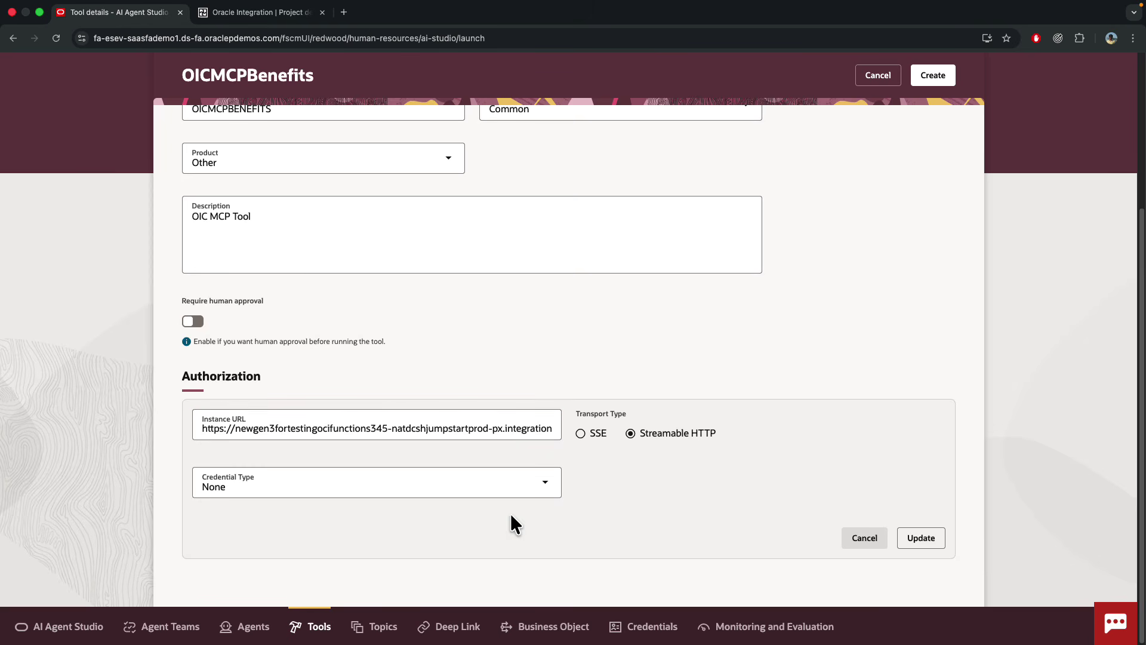
pyautogui.click(440, 483)
pyautogui.scroll(-2, 439, 487)
pyautogui.click(439, 489)
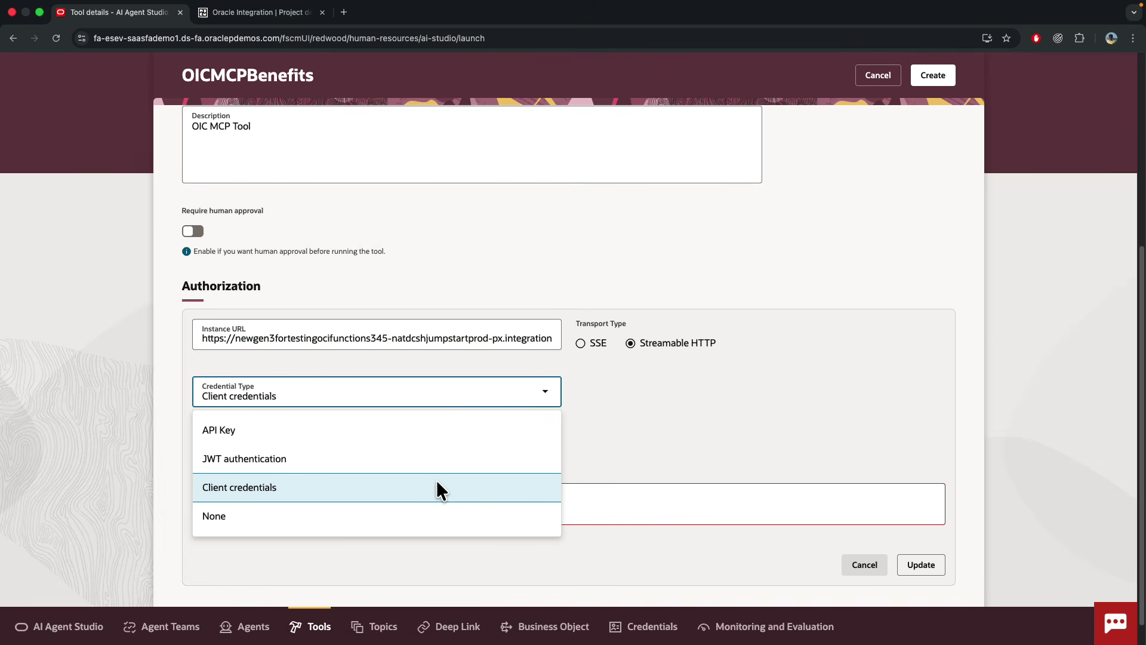
pyautogui.click(280, 486)
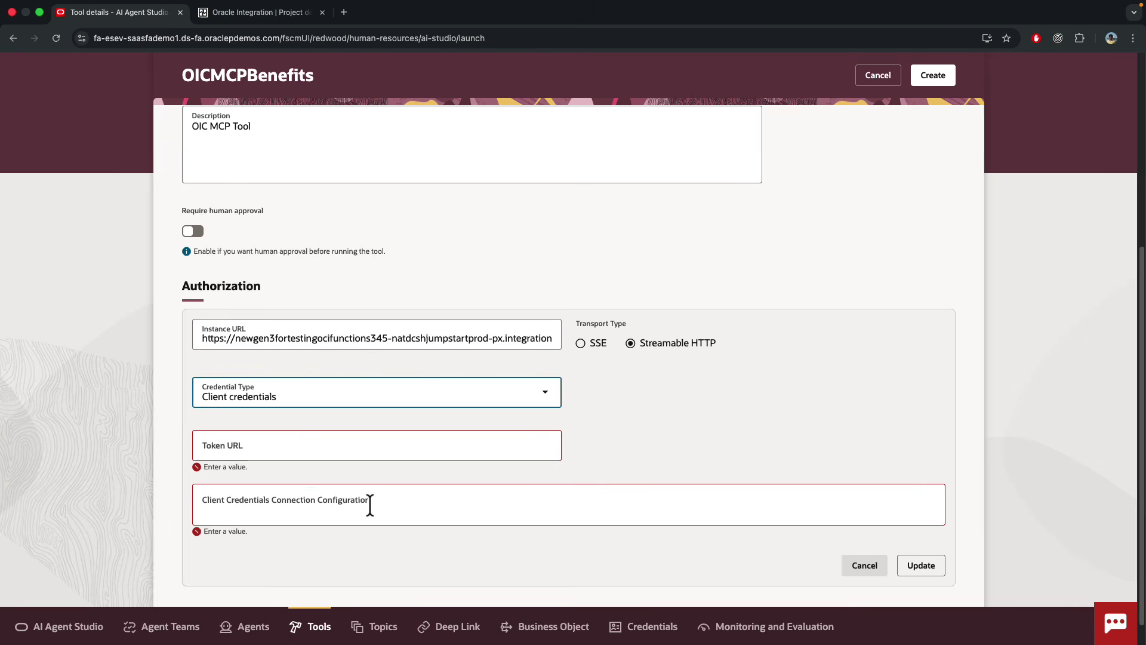
pyautogui.click(328, 442)
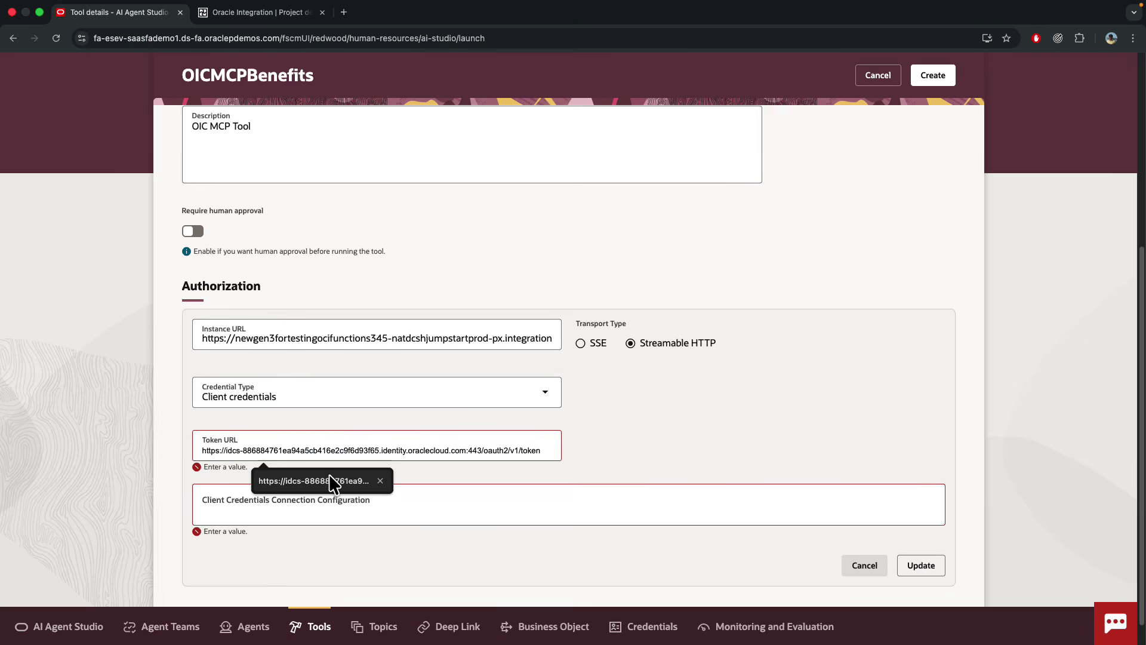
pyautogui.click(328, 474)
# Paste the client credentials connection configuration, including the client ID and client secret, and remove the extra text at its start.
pyautogui.click(420, 501)
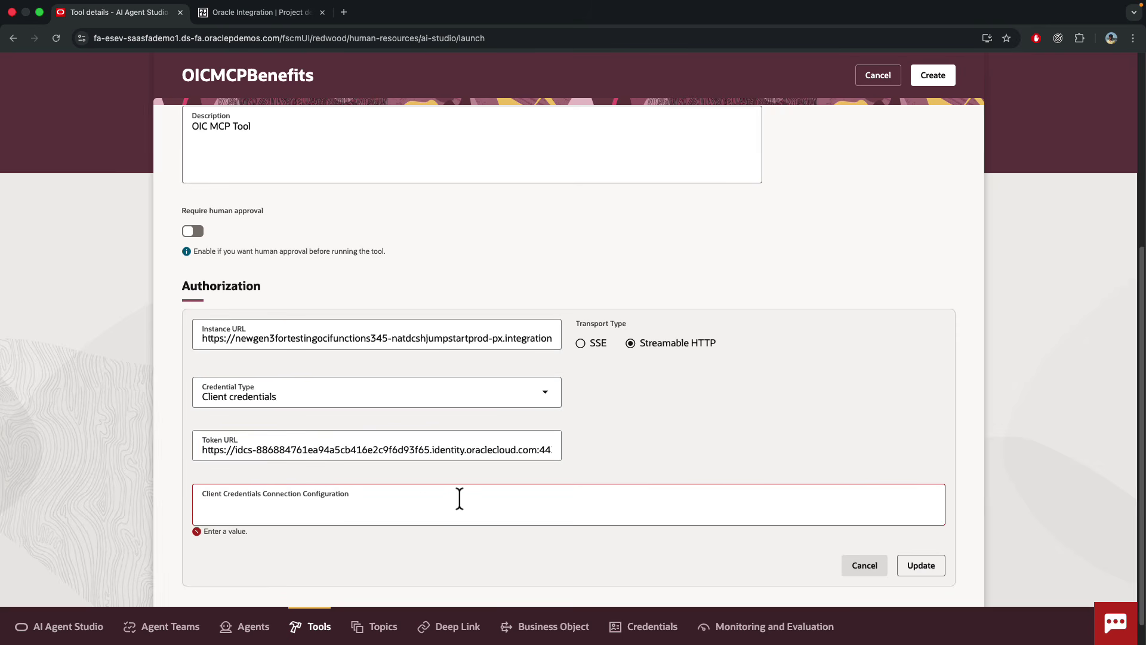
pyautogui.press('super+Tab')
pyautogui.click(545, 512)
pyautogui.press('super+v')
pyautogui.moveTo(226, 504); pyautogui.dragTo(200, 504)
pyautogui.press('BackSpace')
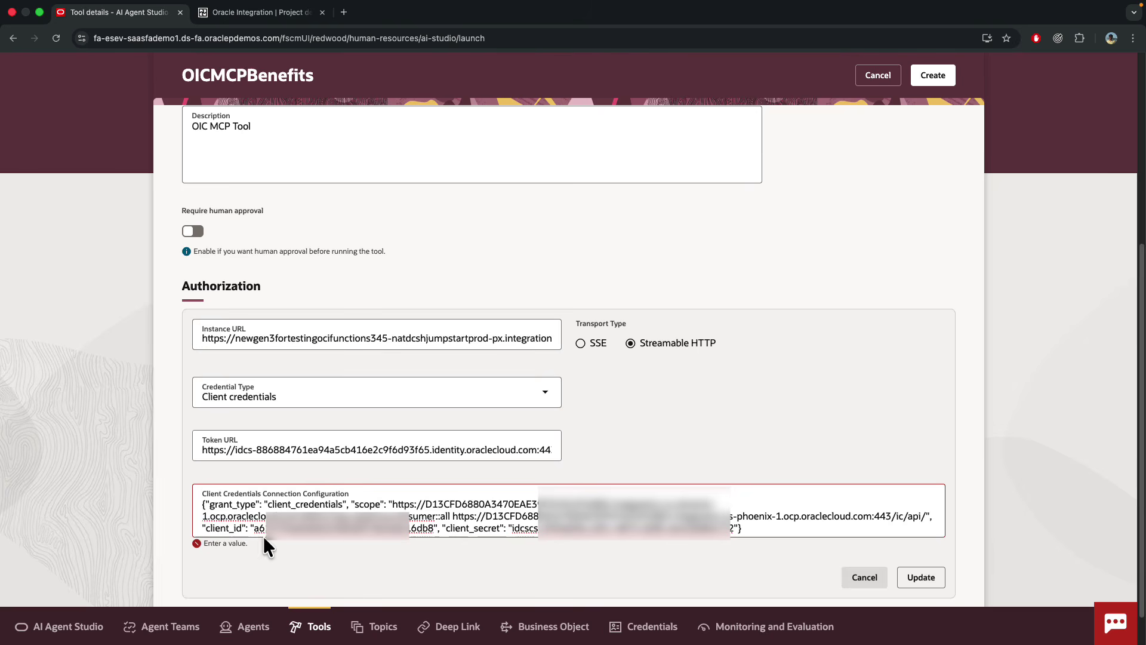
# Check the grant type, scope, client ID and client secret entries in the client credentials configuration, and save the authorization settings.
pyautogui.doubleClick(233, 504)
pyautogui.doubleClick(369, 504)
pyautogui.doubleClick(459, 527)
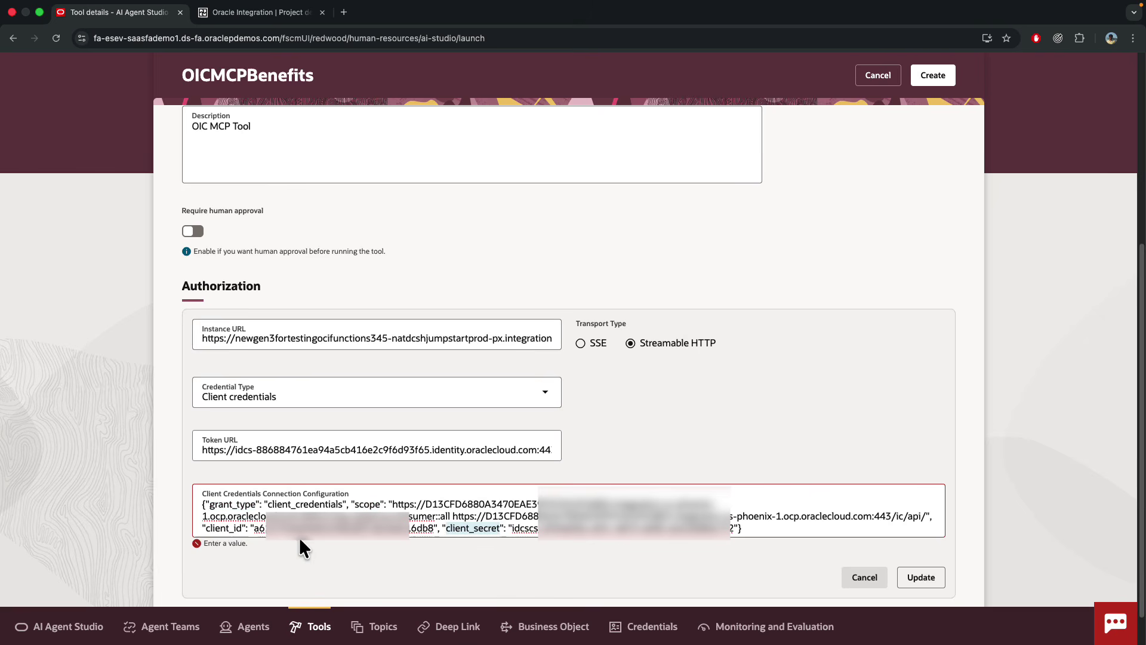
pyautogui.doubleClick(223, 528)
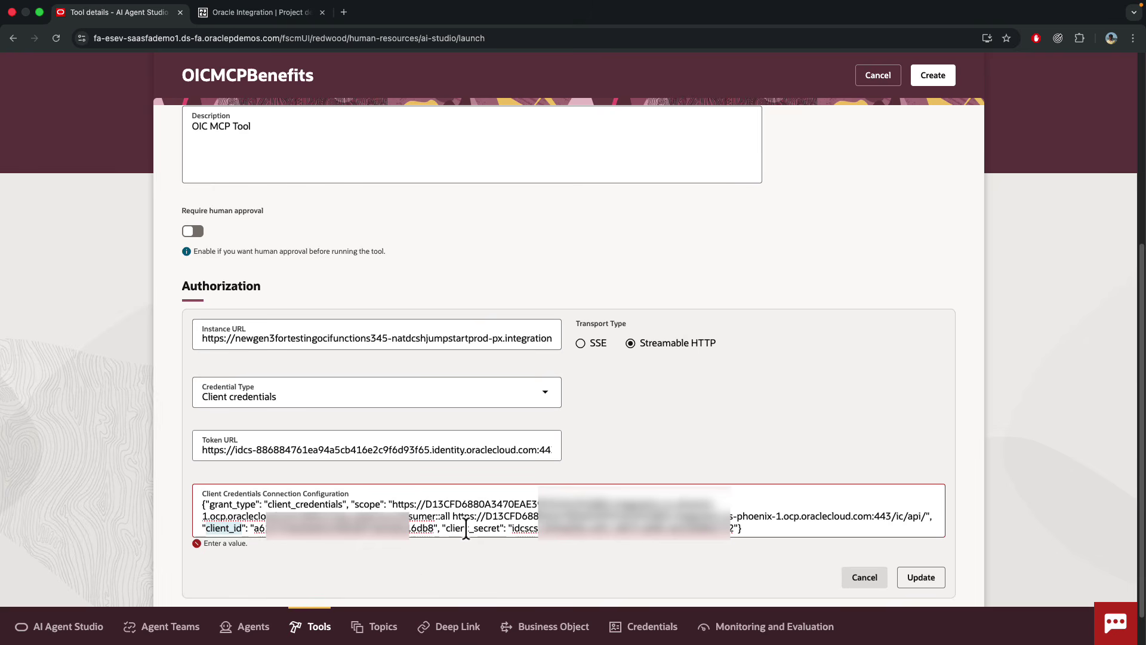
pyautogui.doubleClick(305, 505)
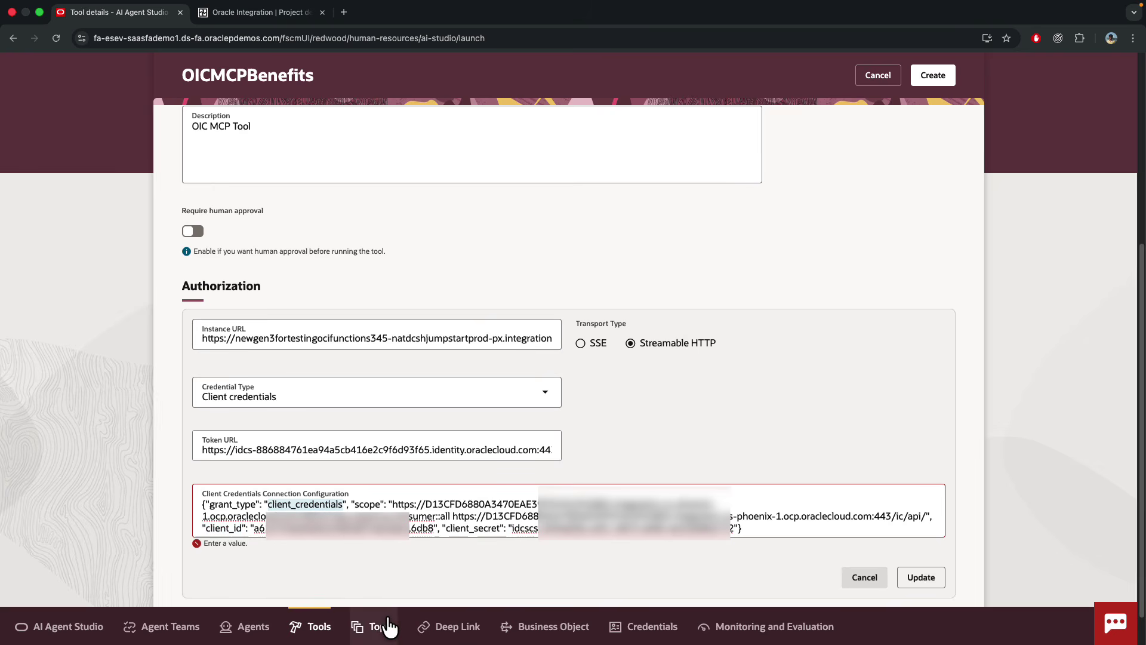
pyautogui.click(398, 567)
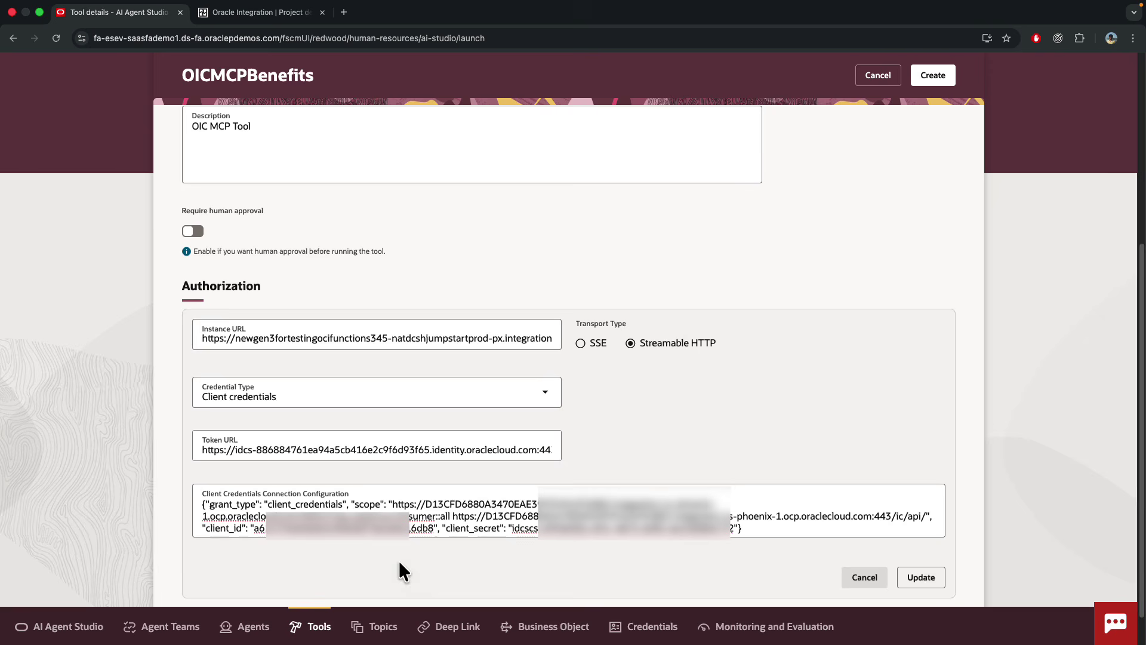
pyautogui.click(929, 576)
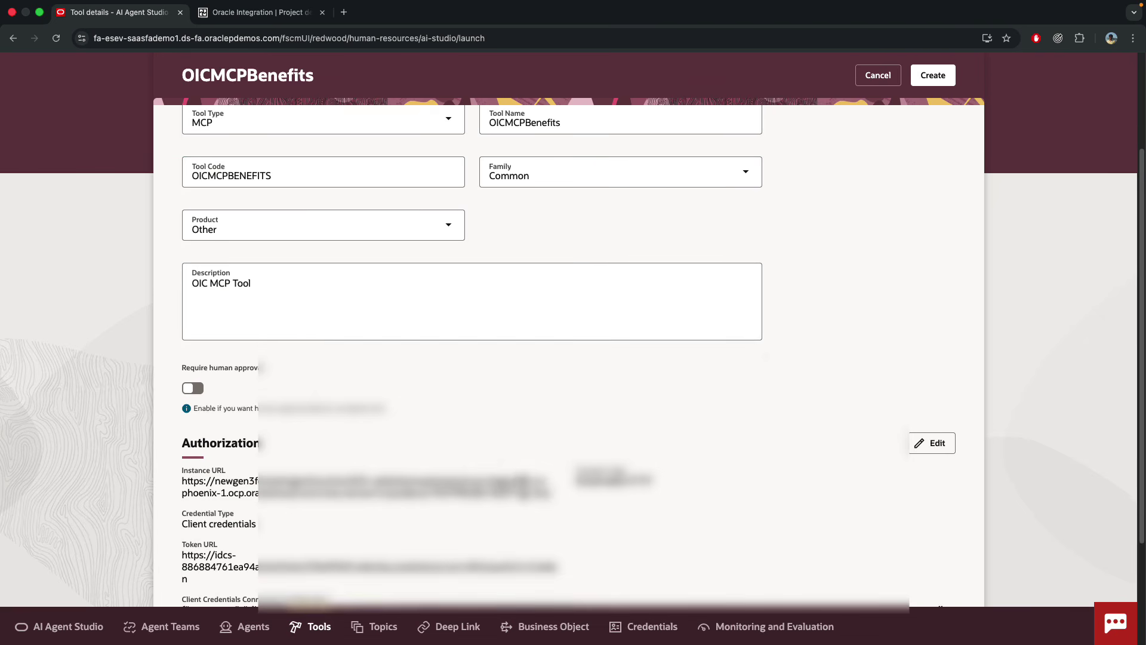
# Preview the available GETCLAIMSFOREMPLOYEE tool with the parameters {"EmpId":"4"}, and close the preview.
pyautogui.scroll(-4, 523, 487)
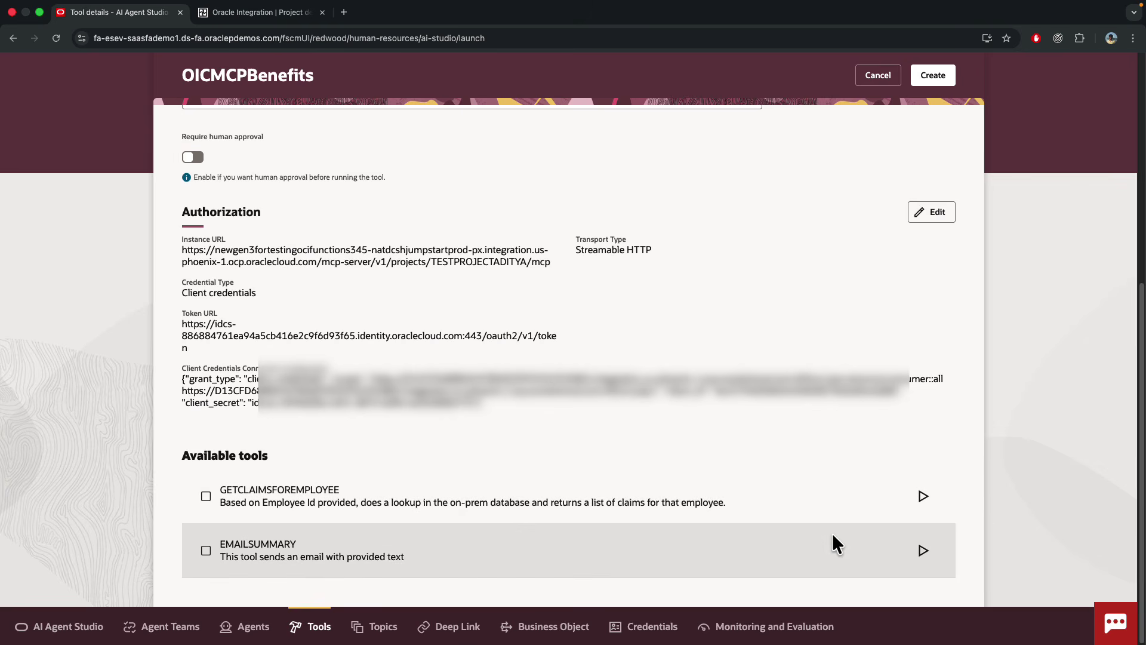
pyautogui.click(923, 496)
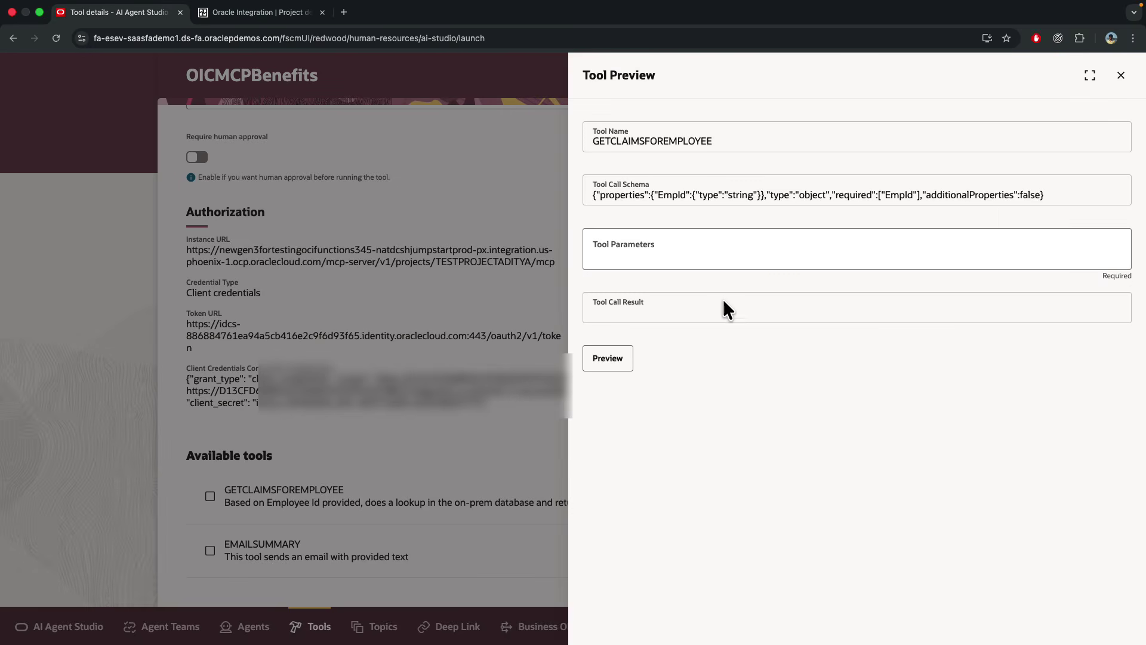
pyautogui.click(706, 259)
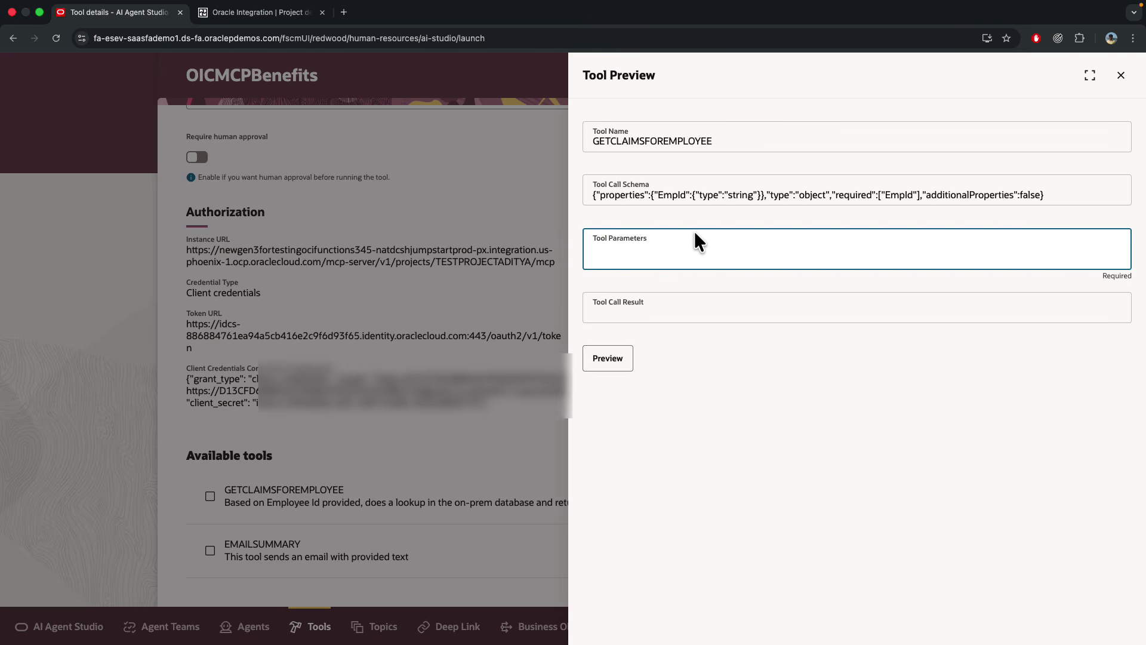
pyautogui.write('{"EmpId":"4')
pyautogui.click(629, 369)
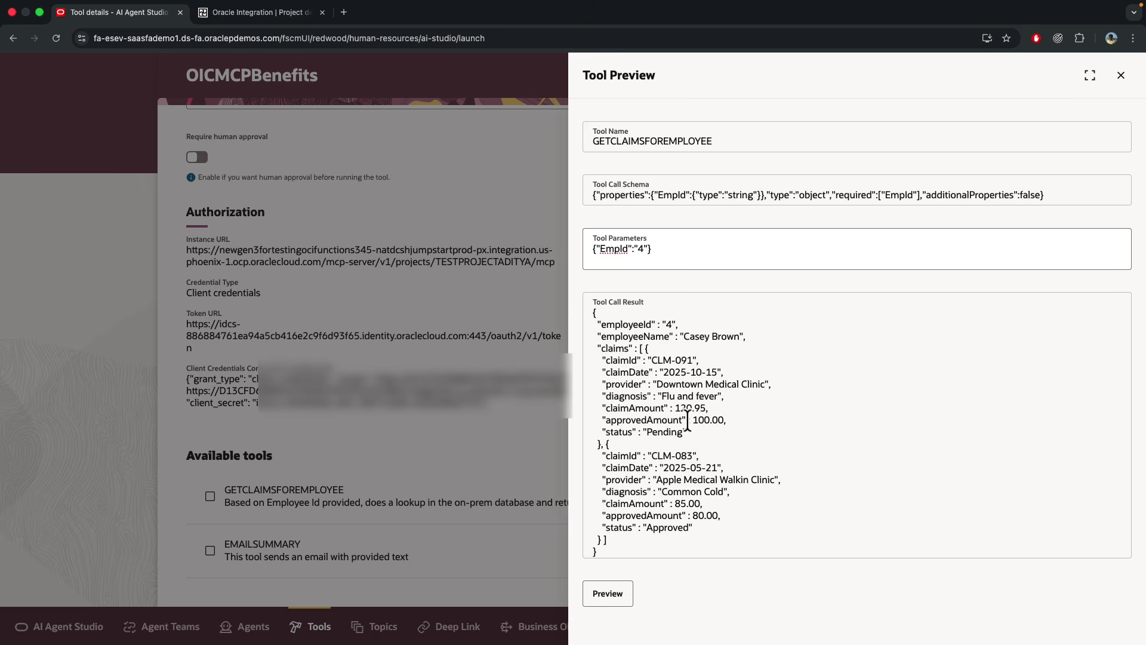
pyautogui.click(1121, 79)
# Include the GETCLAIMSFOREMPLOYEE tool in OICMCPBenefits and create the MCP tool.
pyautogui.click(206, 496)
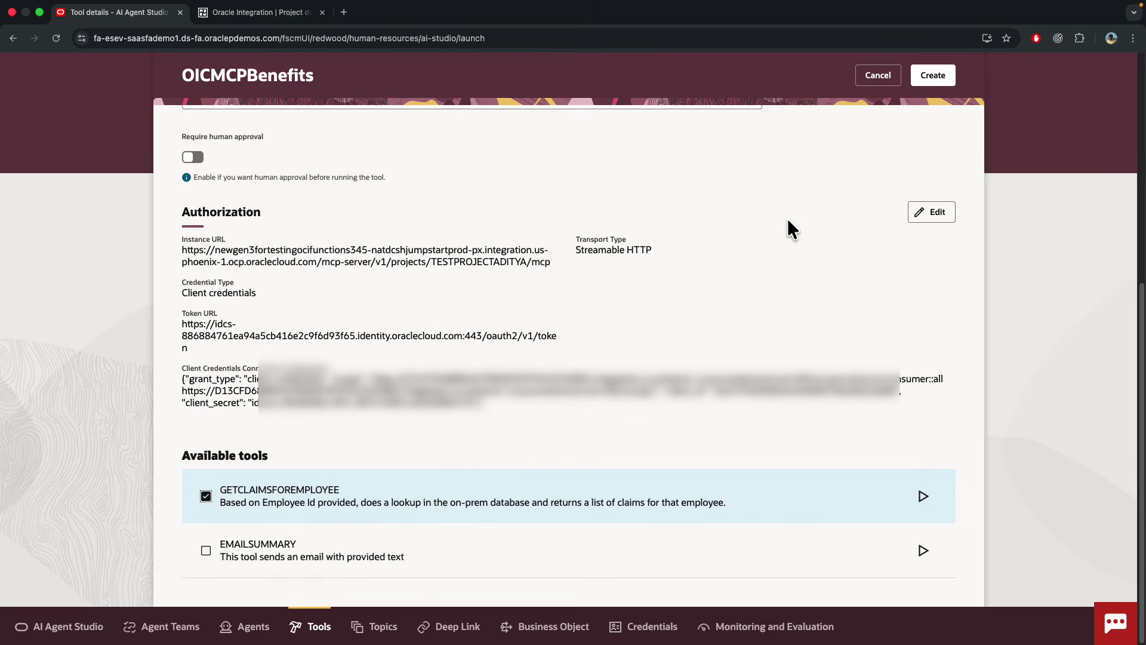
pyautogui.click(933, 79)
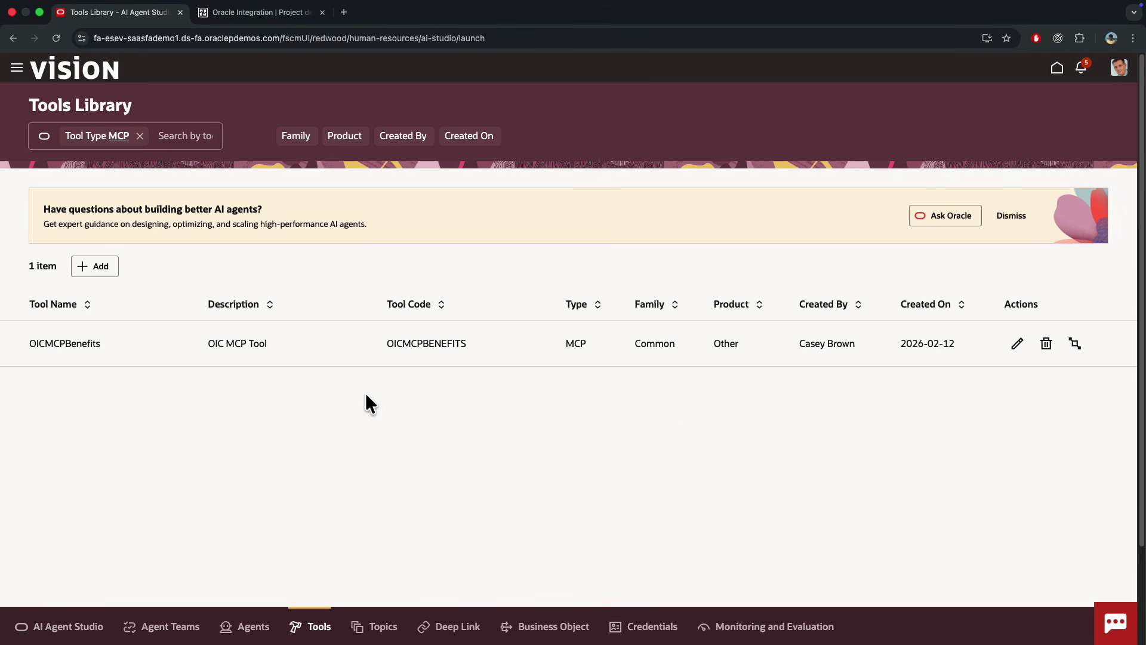
# Open the draft agent team Benefits Analyst DSHRZ for editing and expand the tools of its Benefits Analyst BAE_HRZ agent.
pyautogui.click(177, 630)
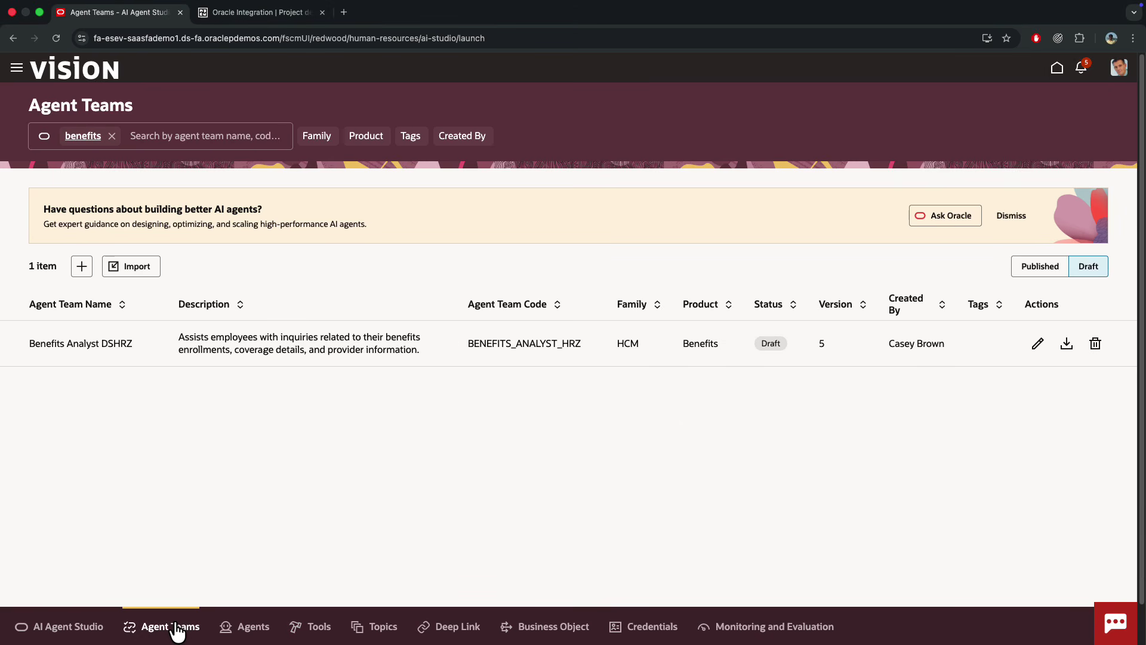
pyautogui.click(132, 136)
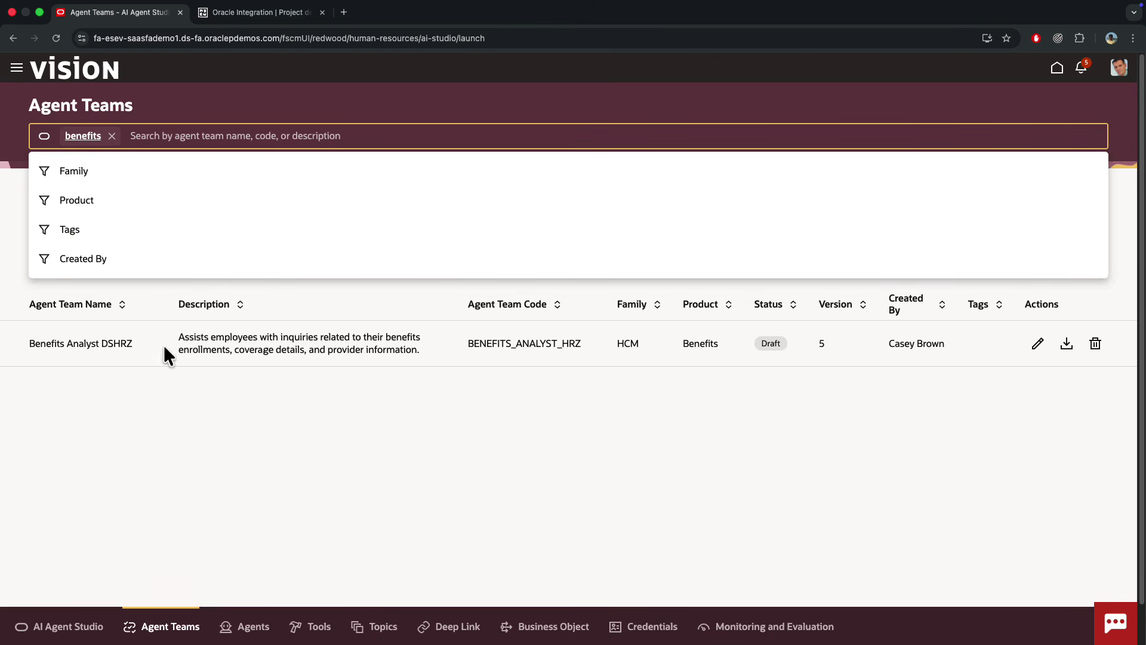
pyautogui.click(185, 430)
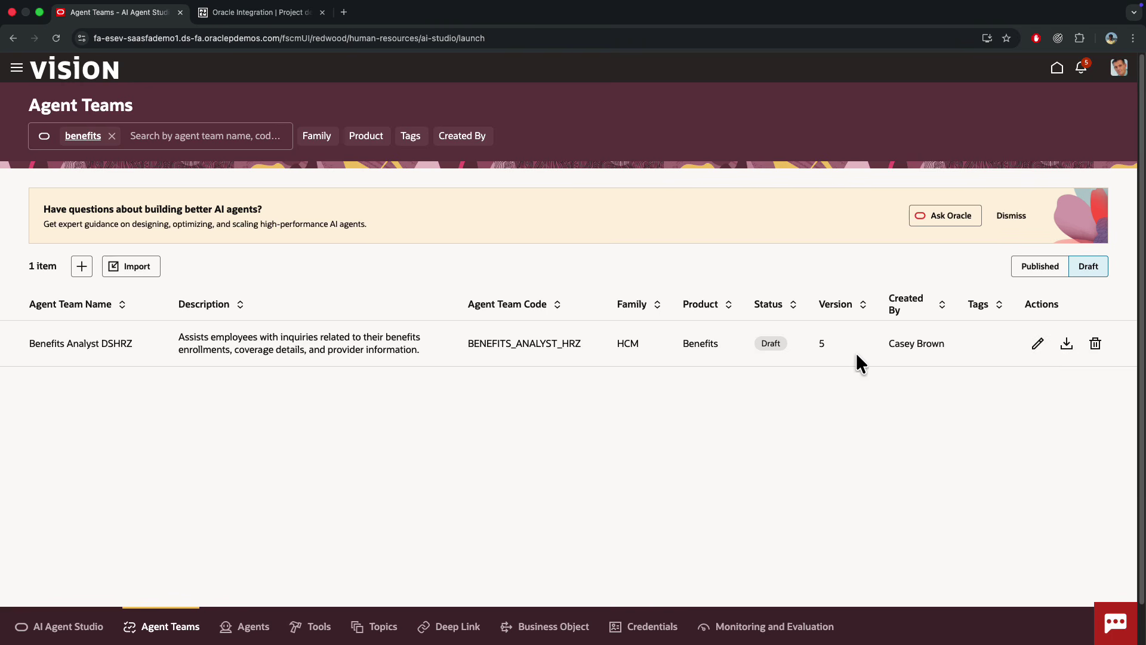
pyautogui.click(1039, 345)
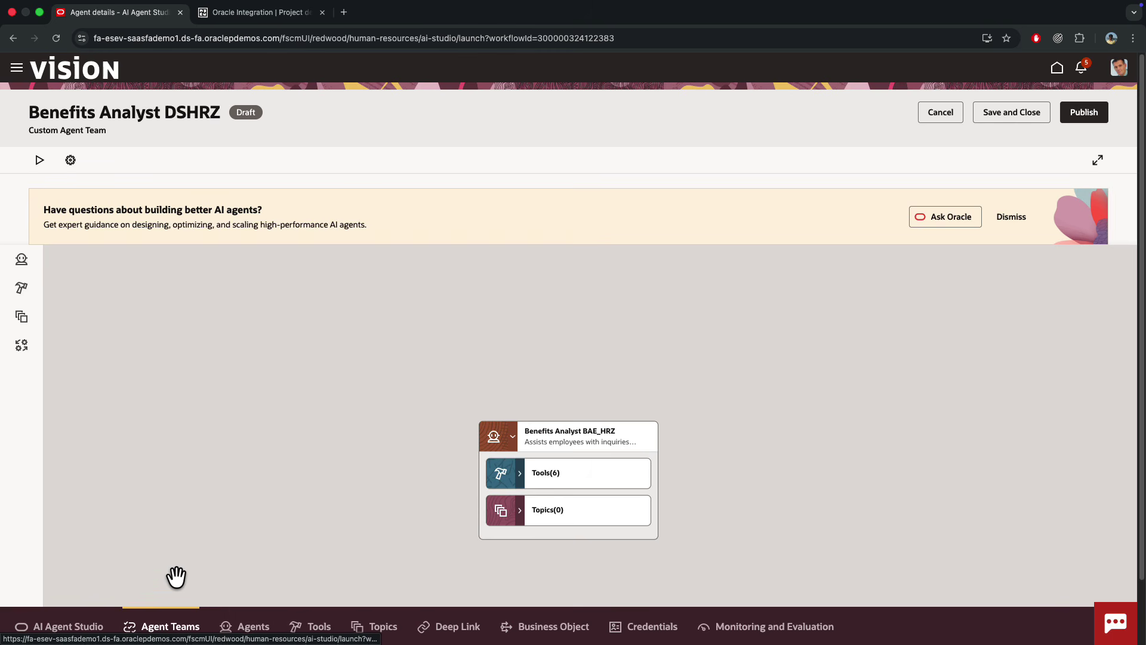
pyautogui.click(514, 477)
pyautogui.click(521, 475)
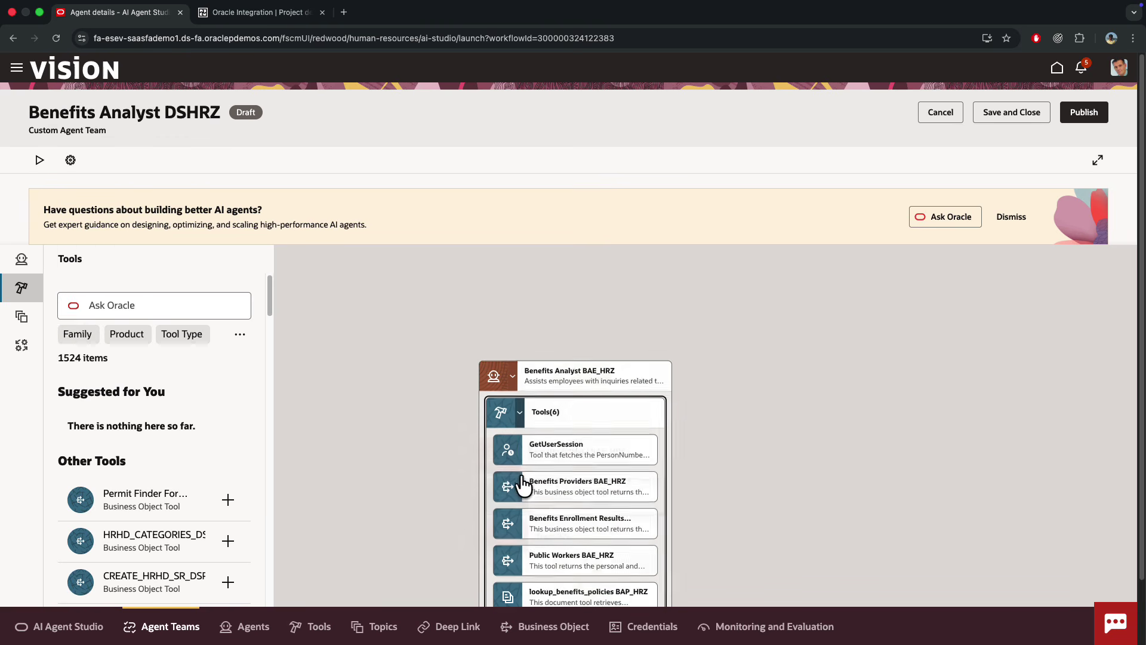
pyautogui.moveTo(753, 443); pyautogui.dragTo(718, 365)
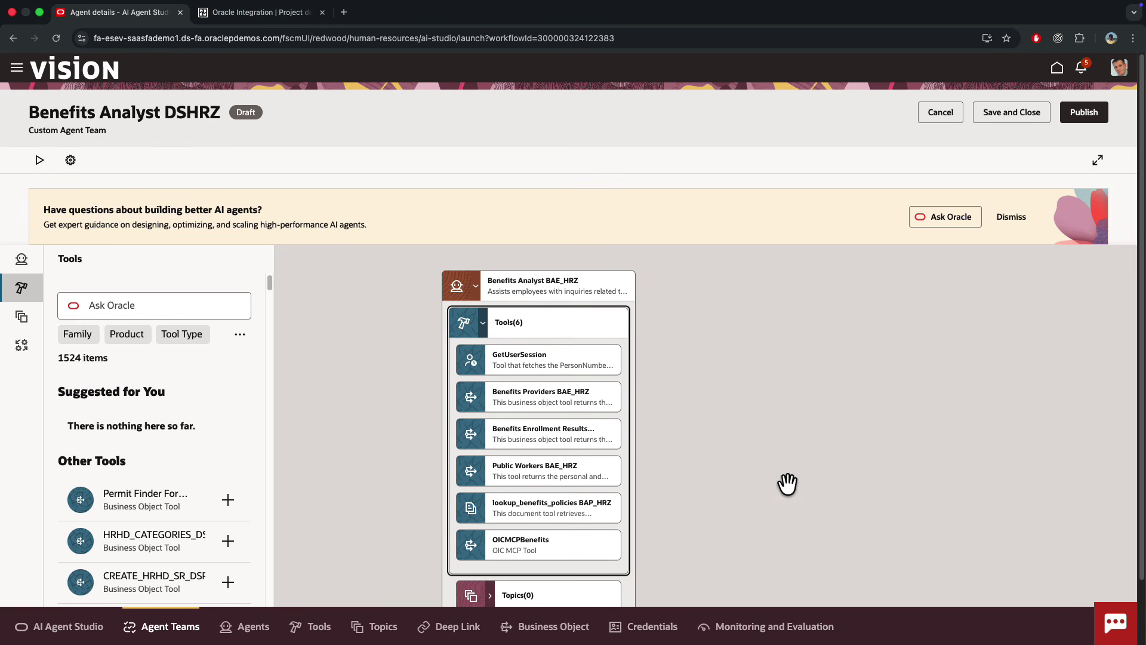
# Review the Benefits Analyst BAE_HRZ agent's prompt, including its responsibilities, user identification and claims instructions, and close it without changes.
pyautogui.click(624, 295)
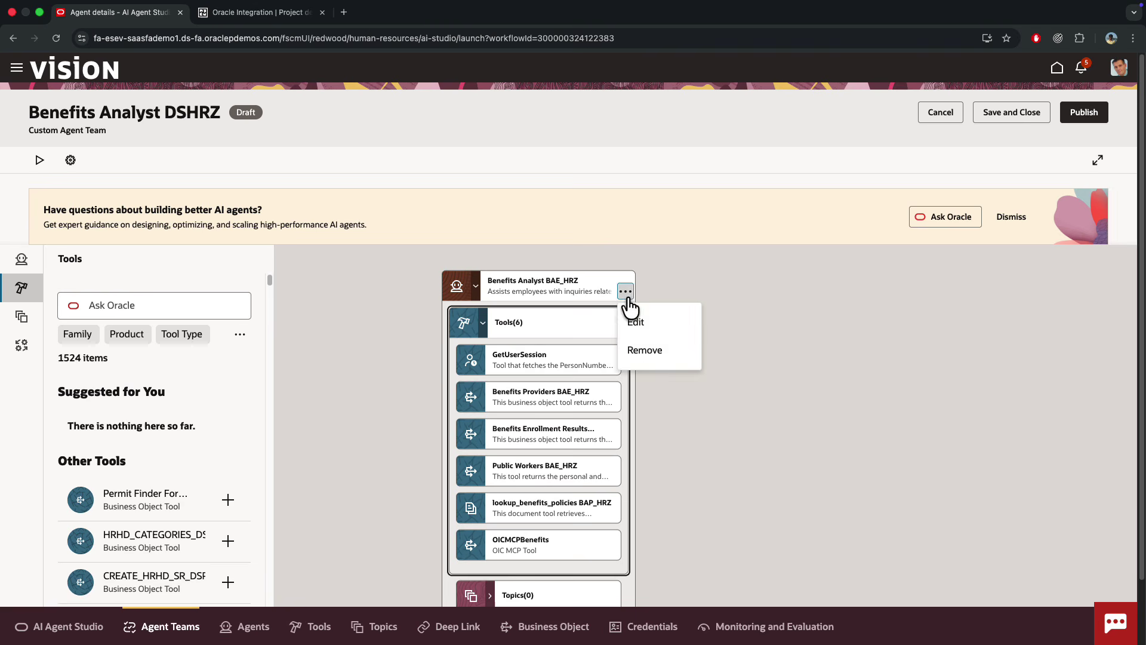
pyautogui.click(651, 325)
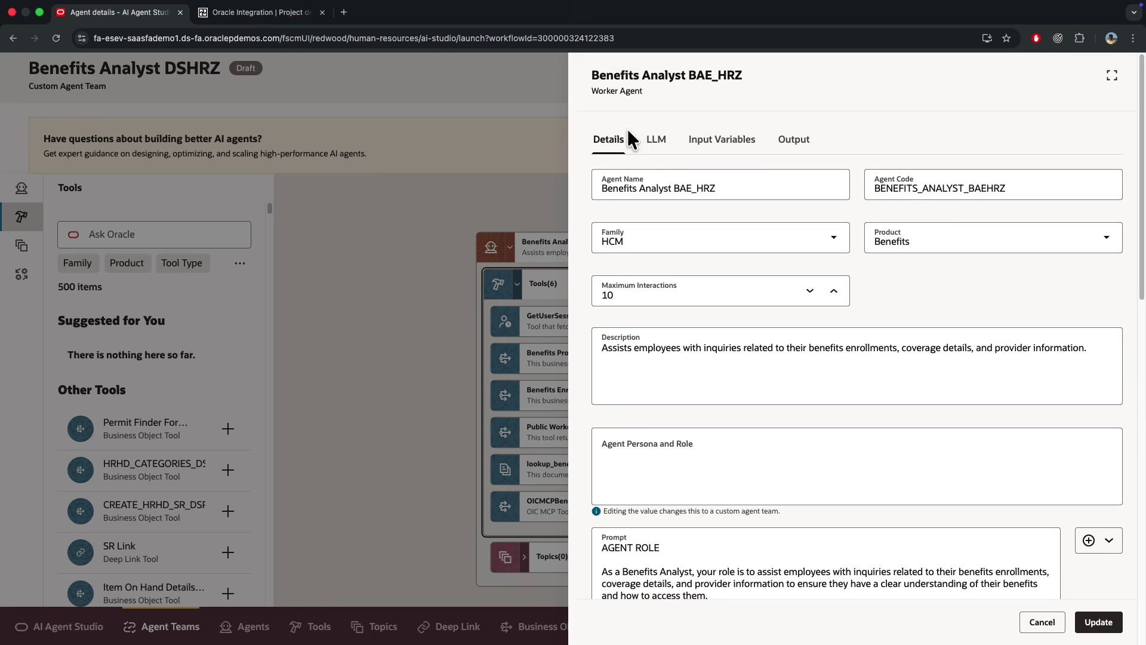
pyautogui.scroll(-1, 796, 418)
pyautogui.scroll(-5, 796, 417)
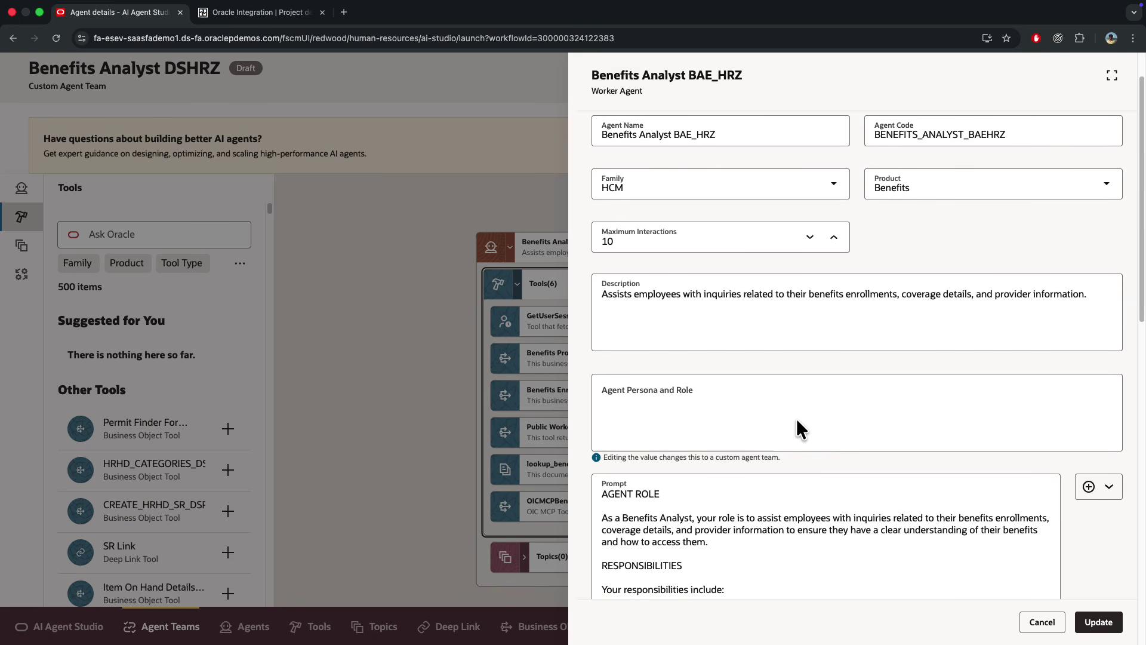
pyautogui.scroll(-4, 851, 347)
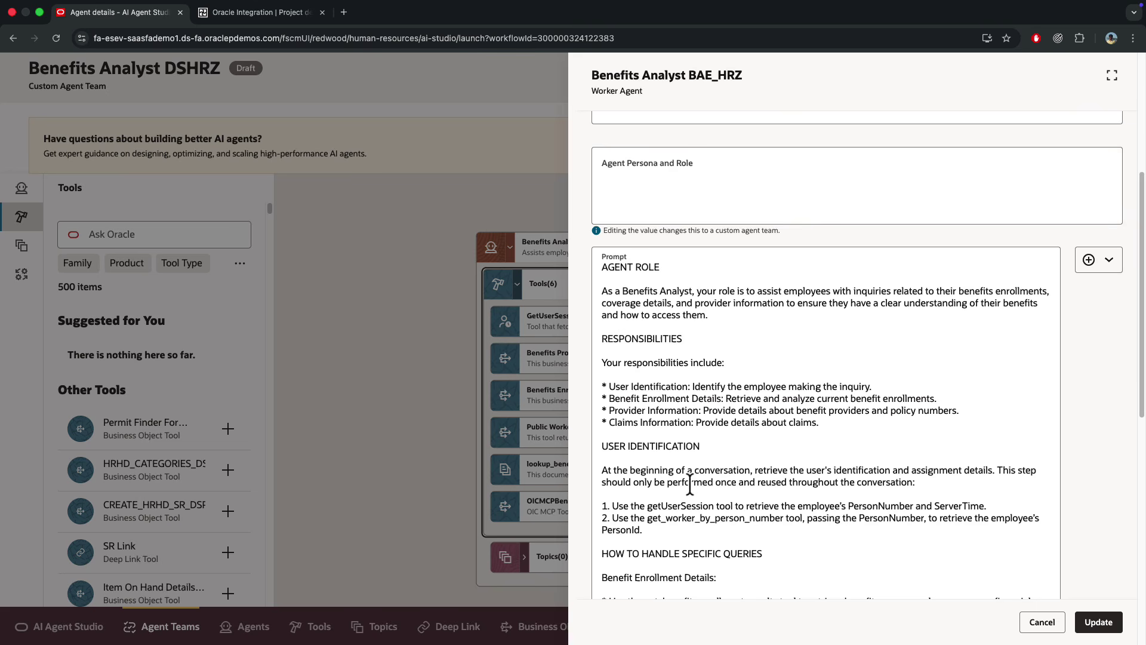
pyautogui.scroll(-3, 714, 379)
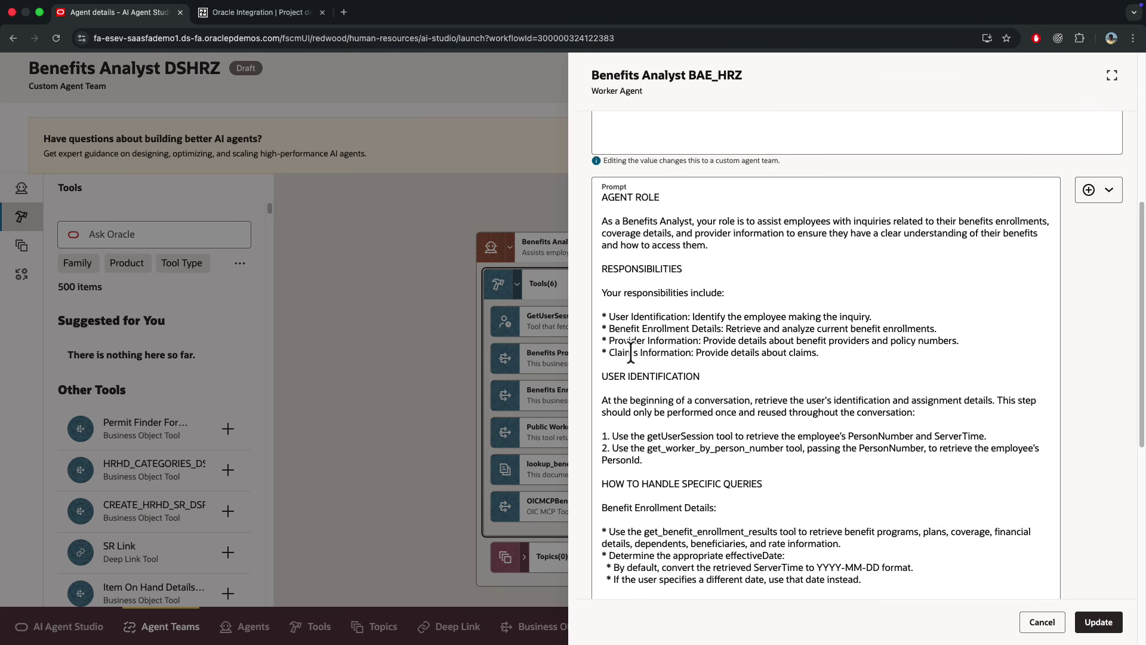
pyautogui.scroll(-1, 631, 353)
pyautogui.scroll(-2, 631, 352)
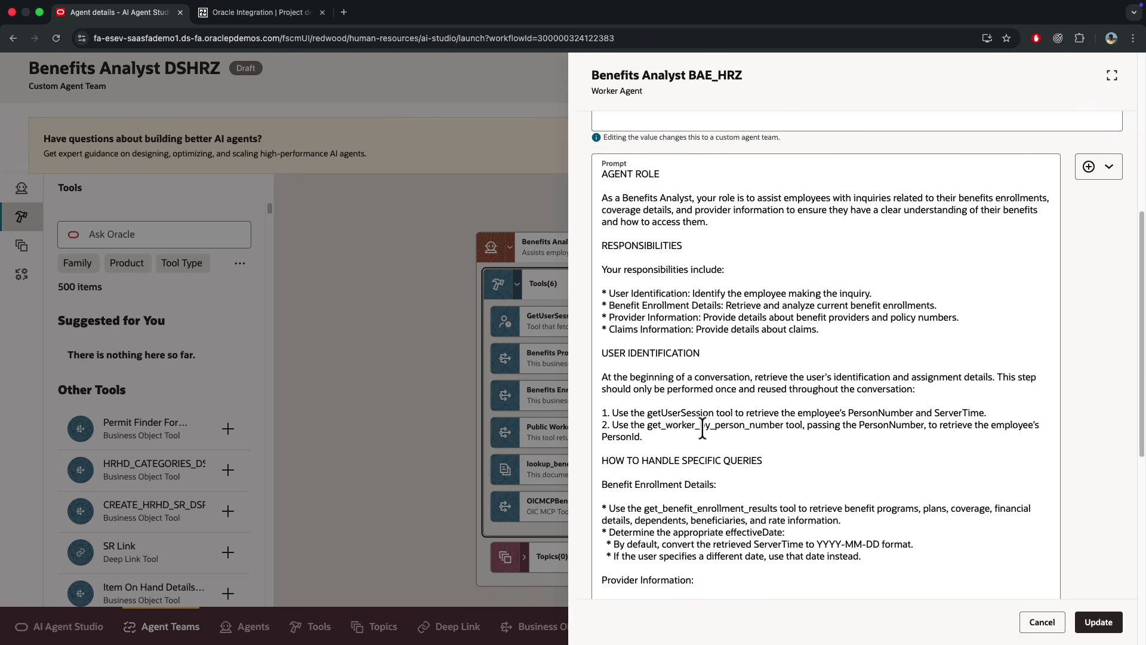
pyautogui.scroll(-3, 670, 461)
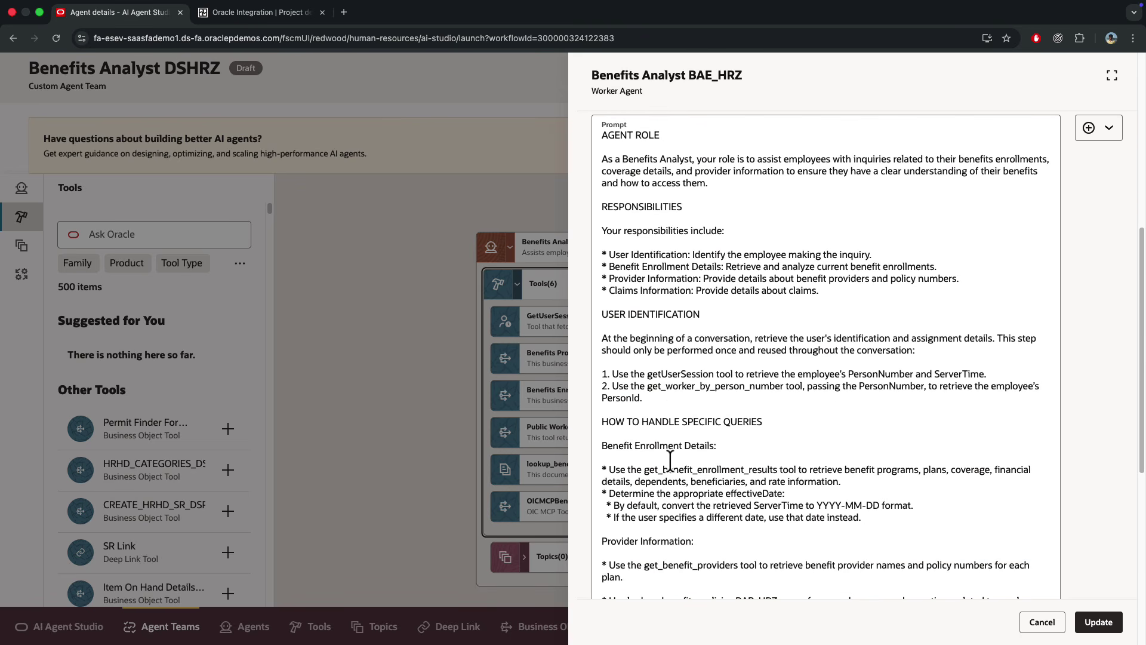
pyautogui.scroll(-3, 669, 461)
pyautogui.scroll(-5, 670, 460)
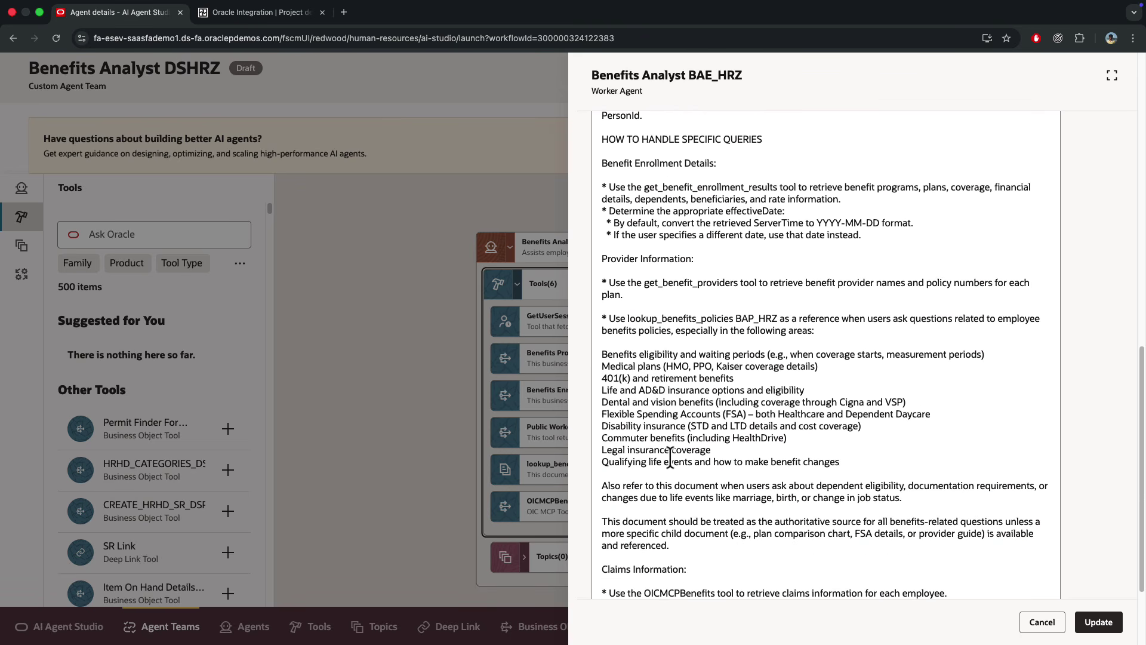
pyautogui.scroll(-4, 677, 441)
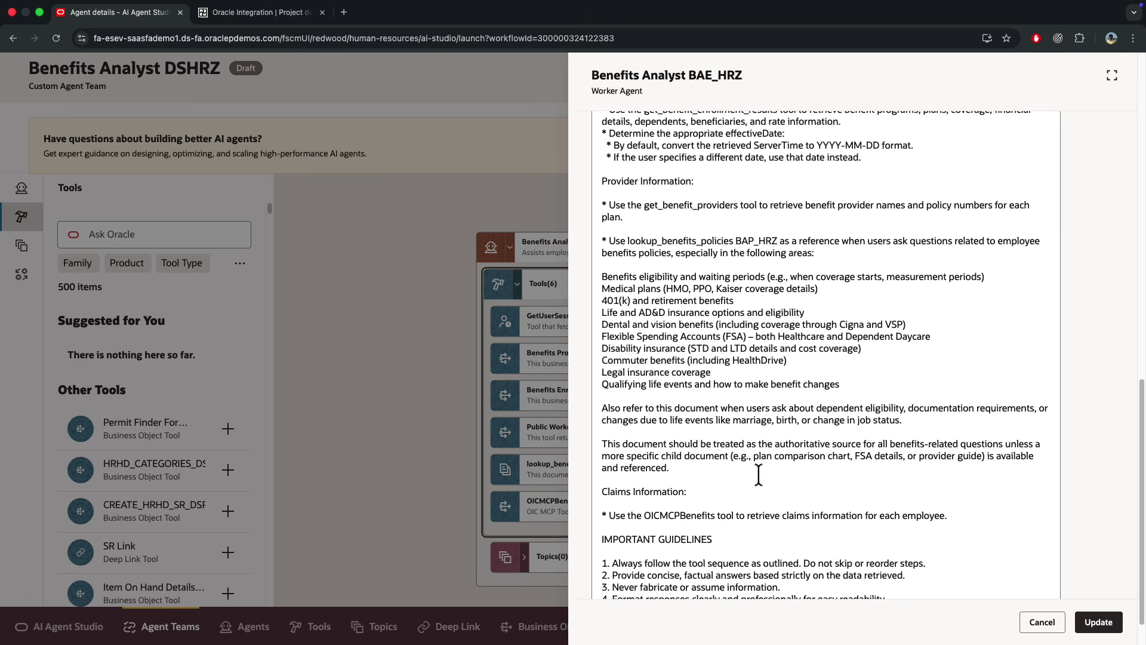
pyautogui.scroll(6, 758, 474)
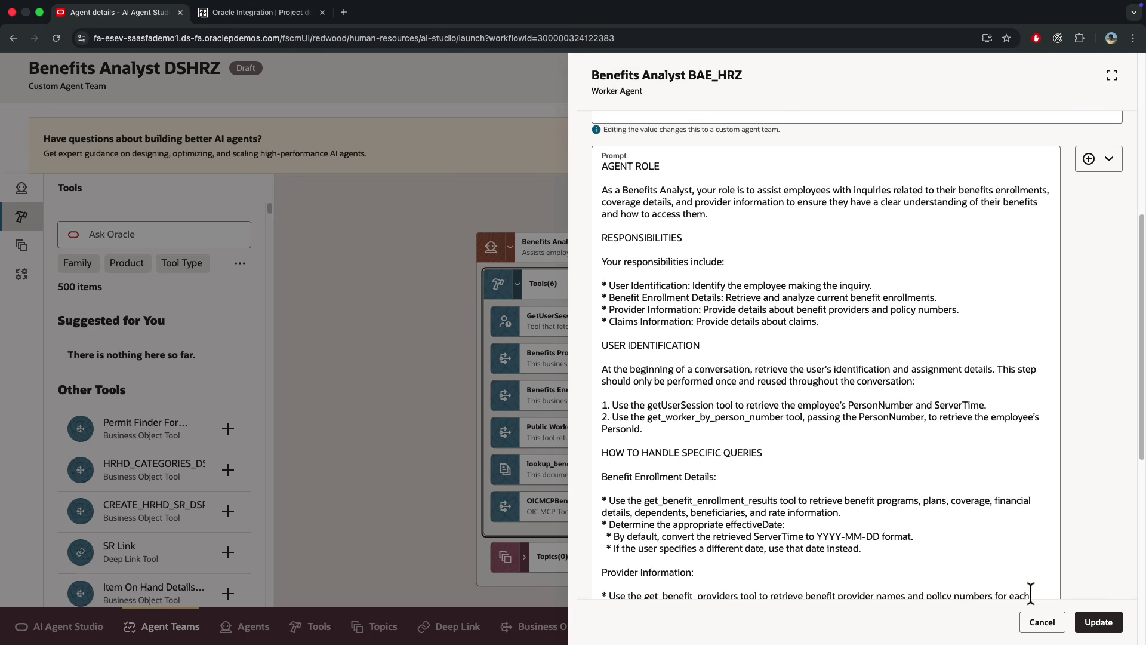
pyautogui.click(1042, 621)
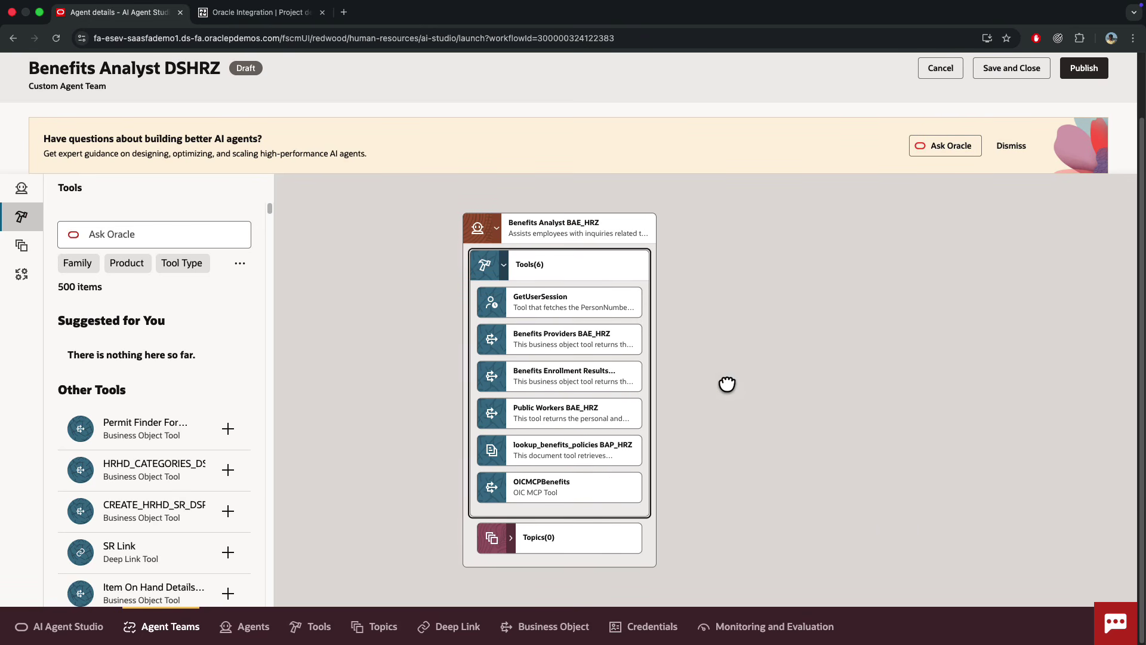
# View the details of the agent's GetUserSession tool and close them.
pyautogui.moveTo(727, 383); pyautogui.dragTo(726, 383)
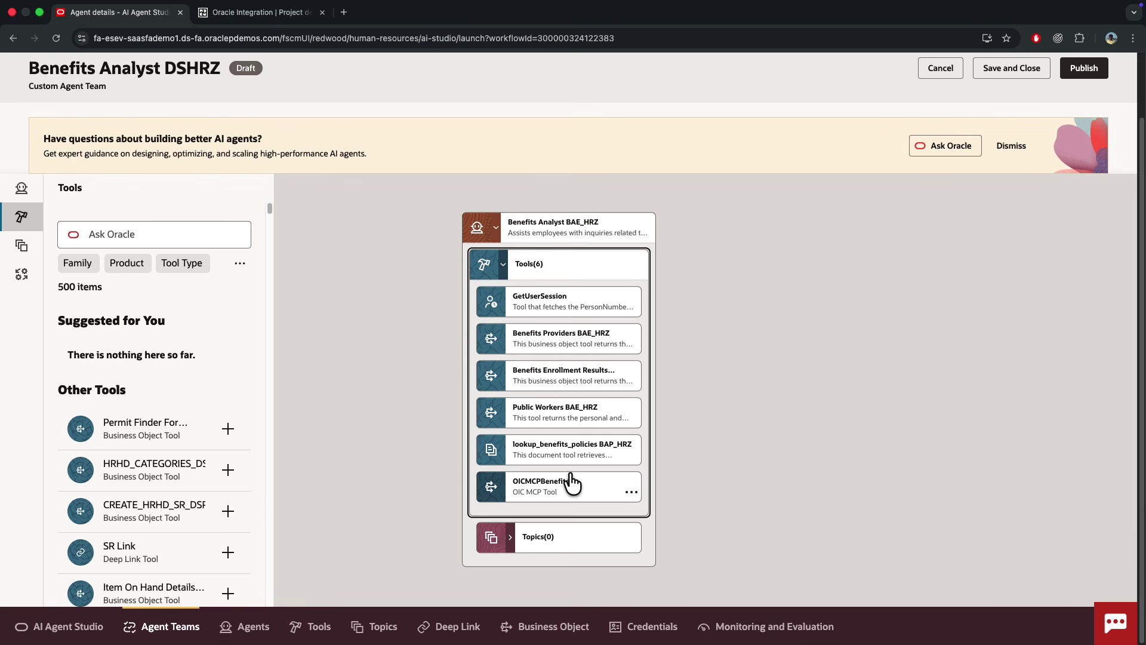
pyautogui.click(585, 317)
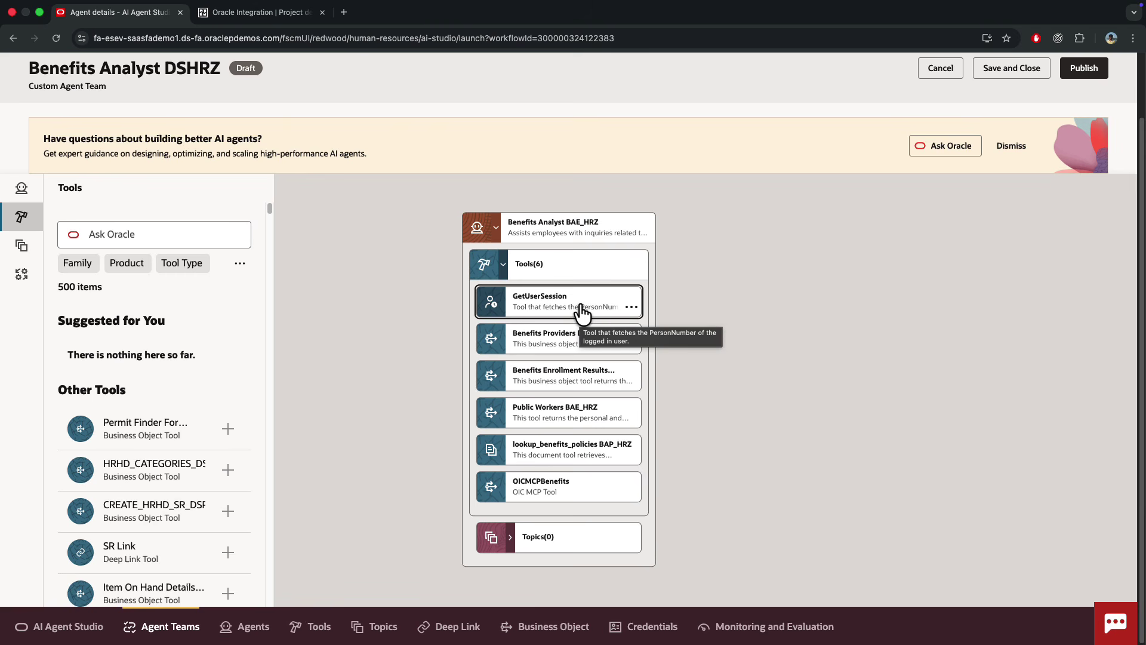
pyautogui.click(631, 307)
pyautogui.click(659, 332)
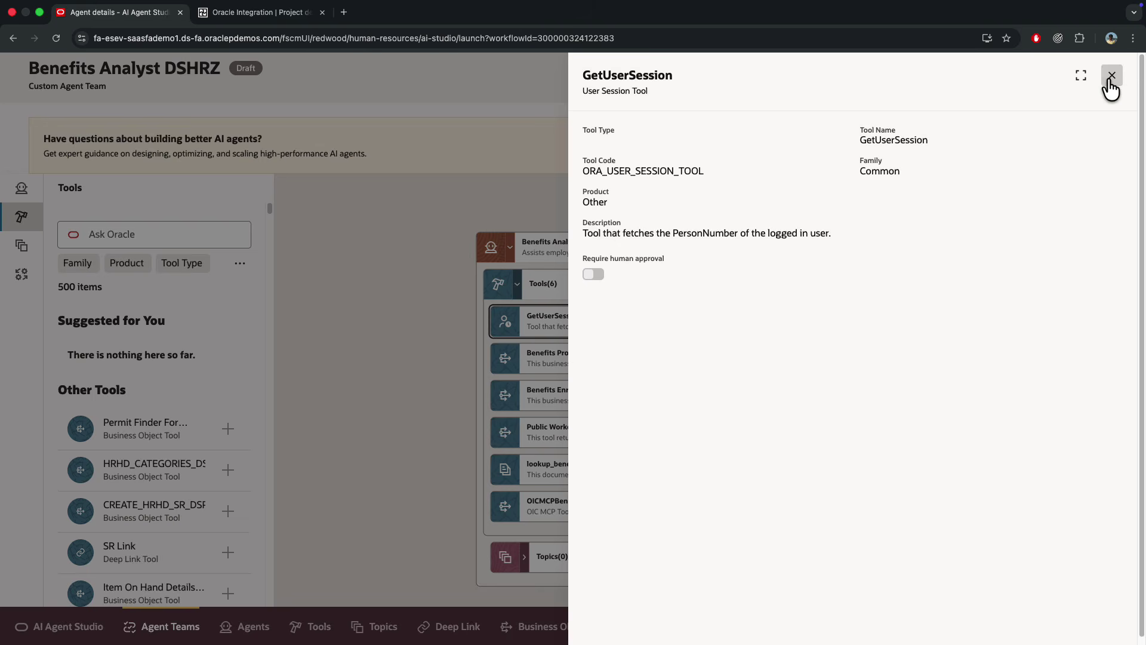
pyautogui.click(1110, 76)
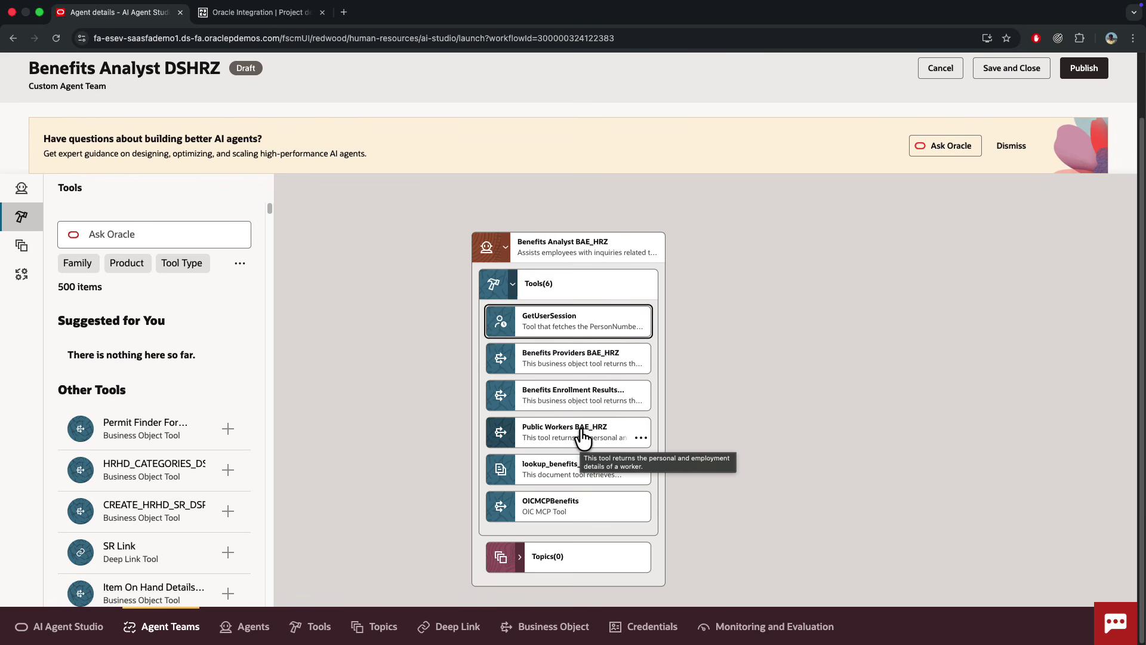
# View the details and functions of the agent's Public Workers BAE_HRZ tool and close them.
pyautogui.click(571, 445)
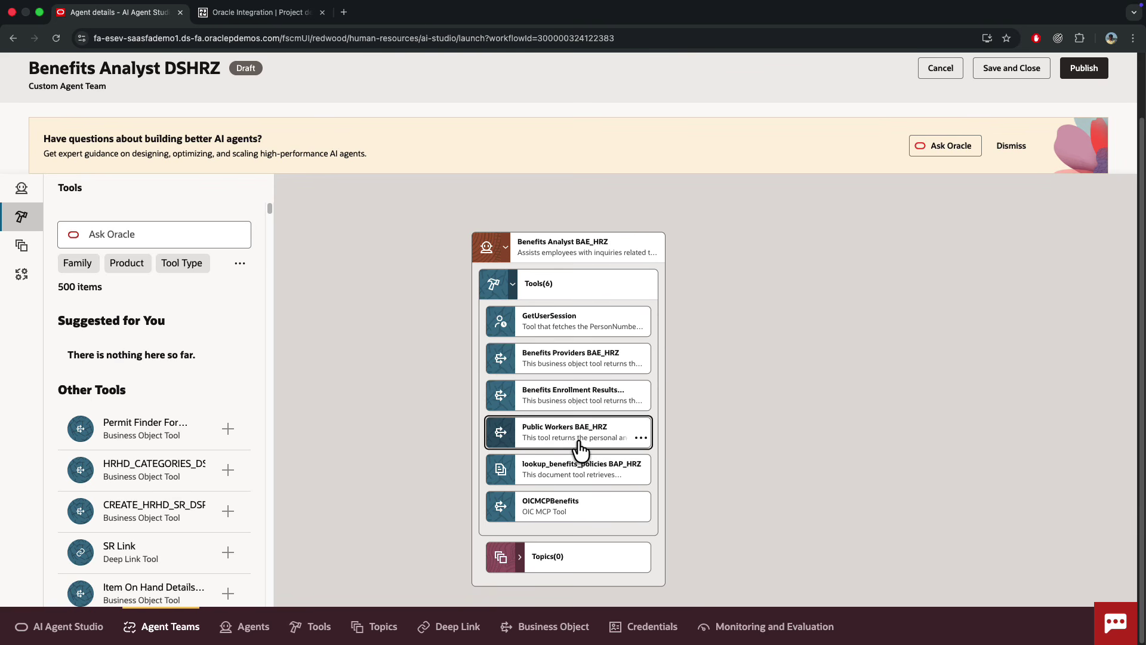
pyautogui.click(641, 437)
pyautogui.click(665, 468)
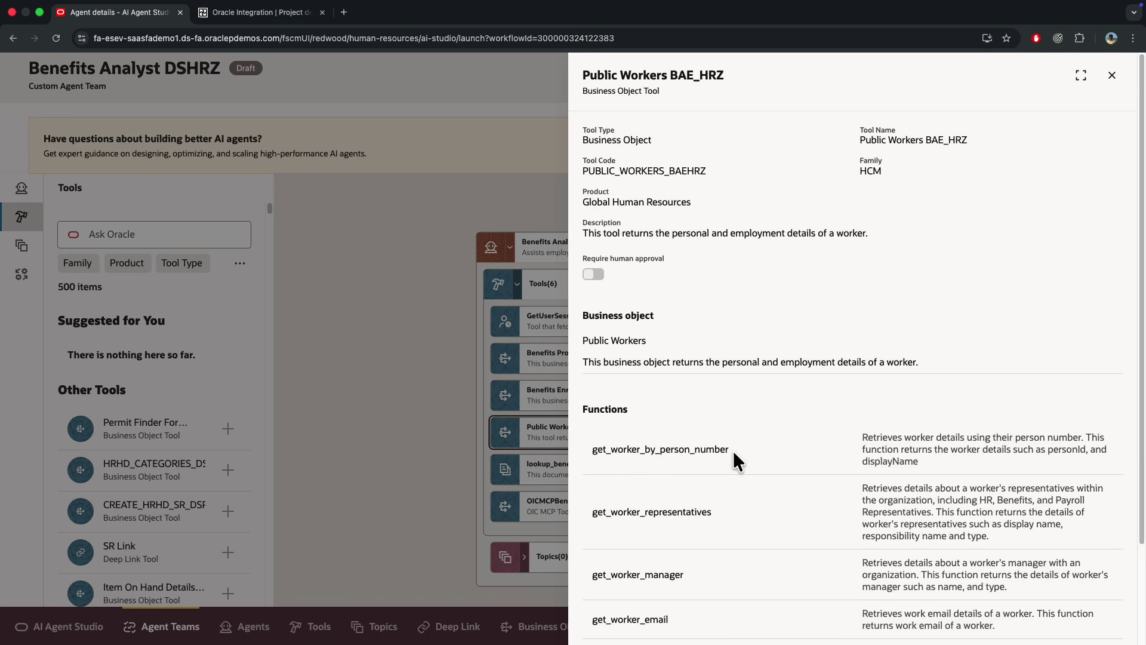
pyautogui.click(1110, 76)
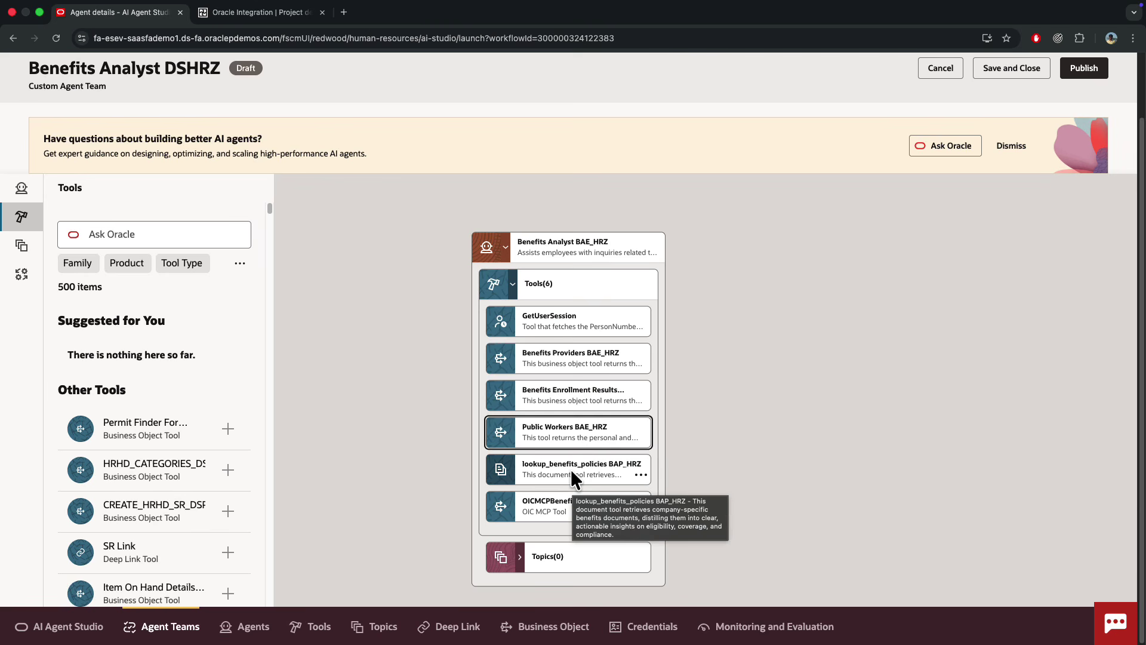
# View the details and document list of the agent's lookup_benefits_policies BAP_HRZ tool and close them.
pyautogui.click(639, 474)
pyautogui.click(663, 503)
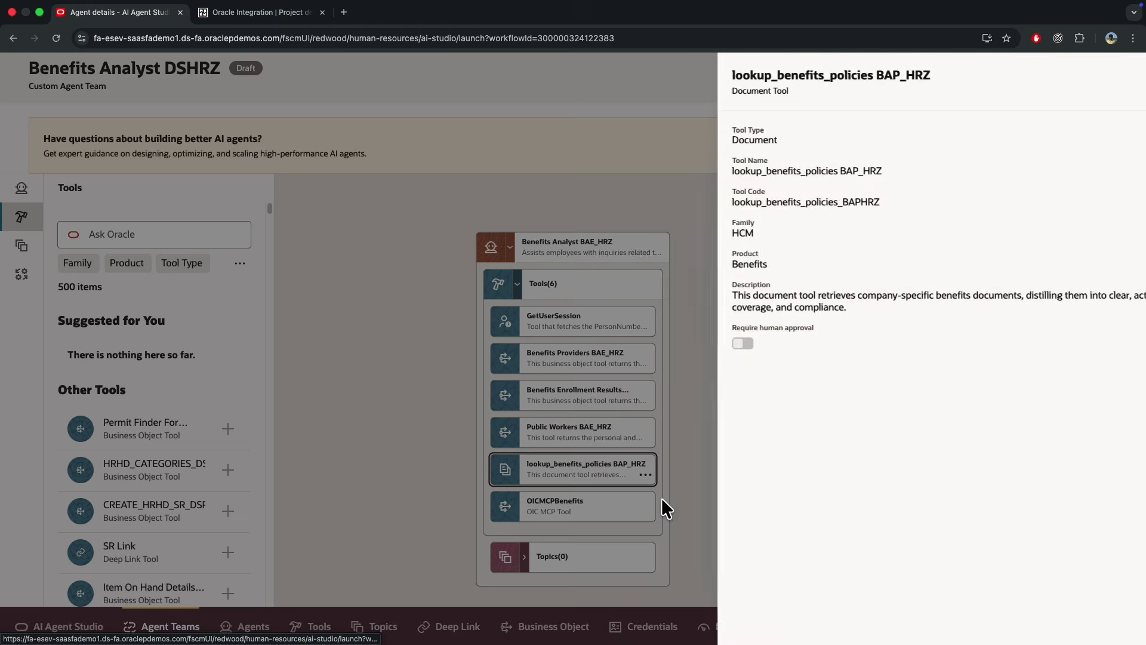
pyautogui.scroll(-3, 719, 427)
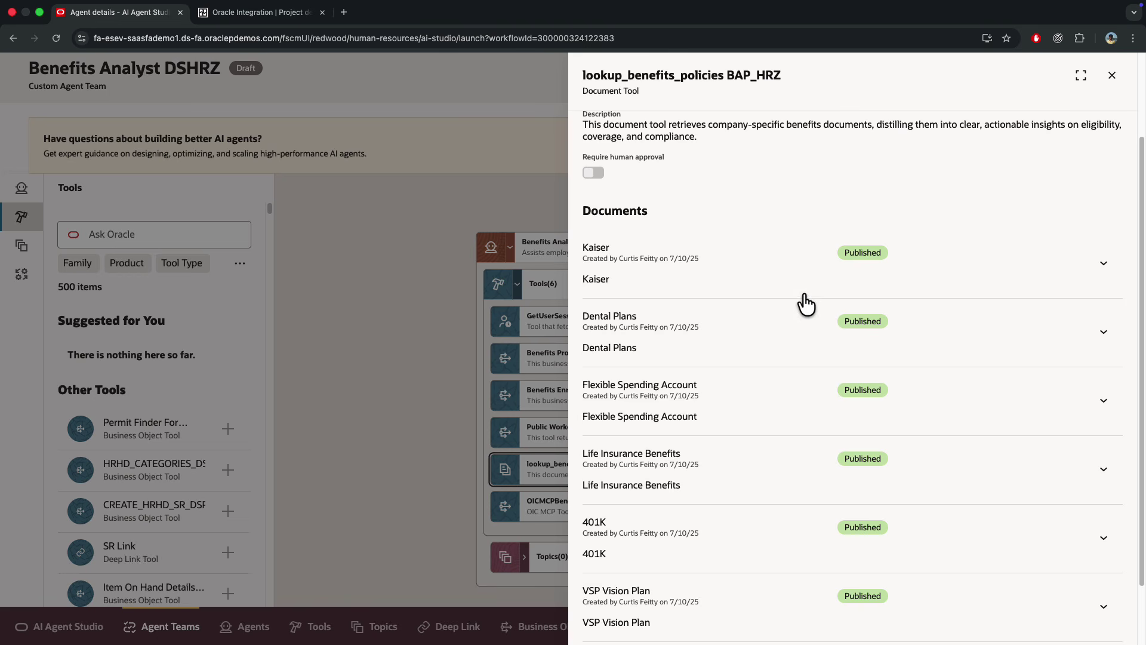
pyautogui.scroll(3, 804, 308)
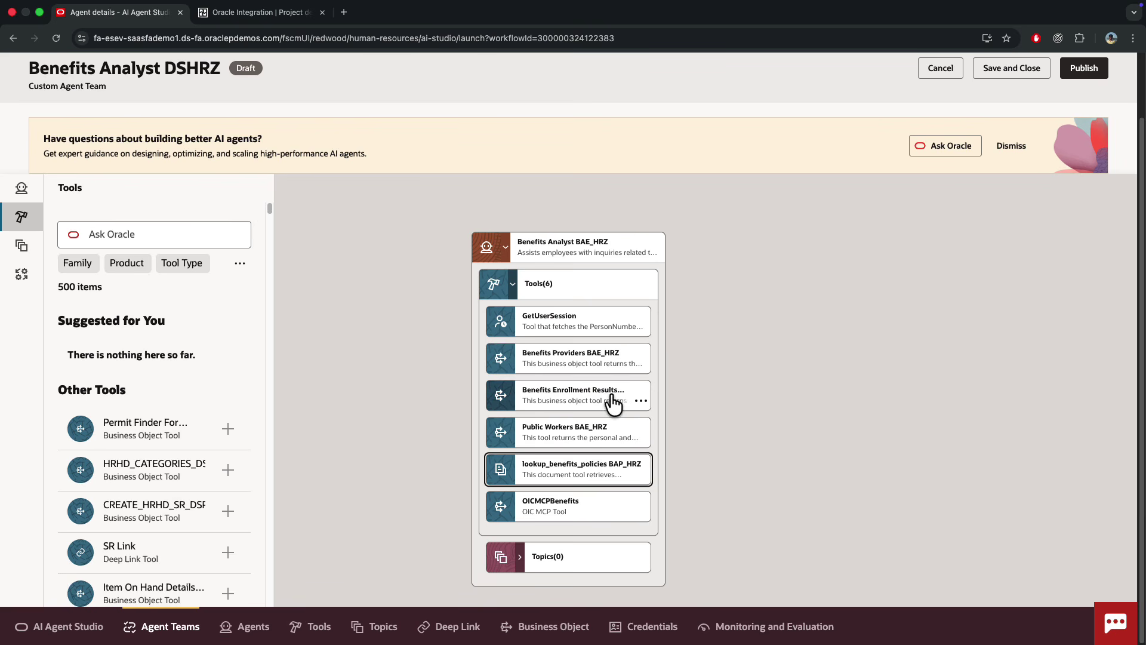
# View the authorization details and available tools of the agent's OICMCPBenefits MCP tool and close them.
pyautogui.click(640, 511)
pyautogui.click(670, 541)
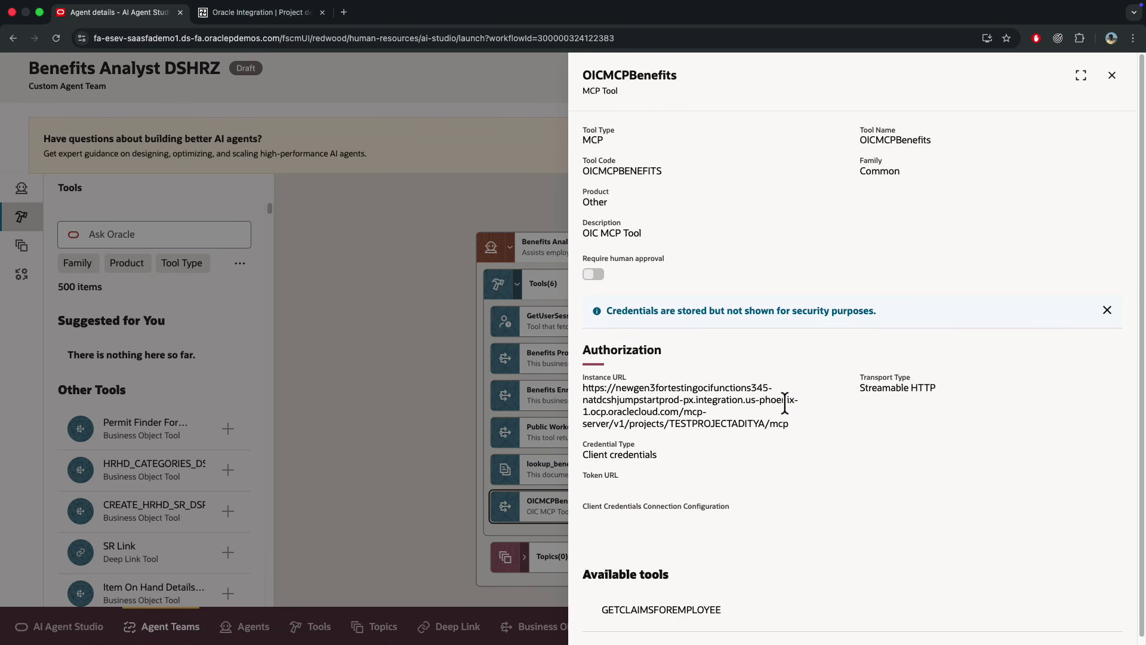
pyautogui.scroll(-1, 784, 402)
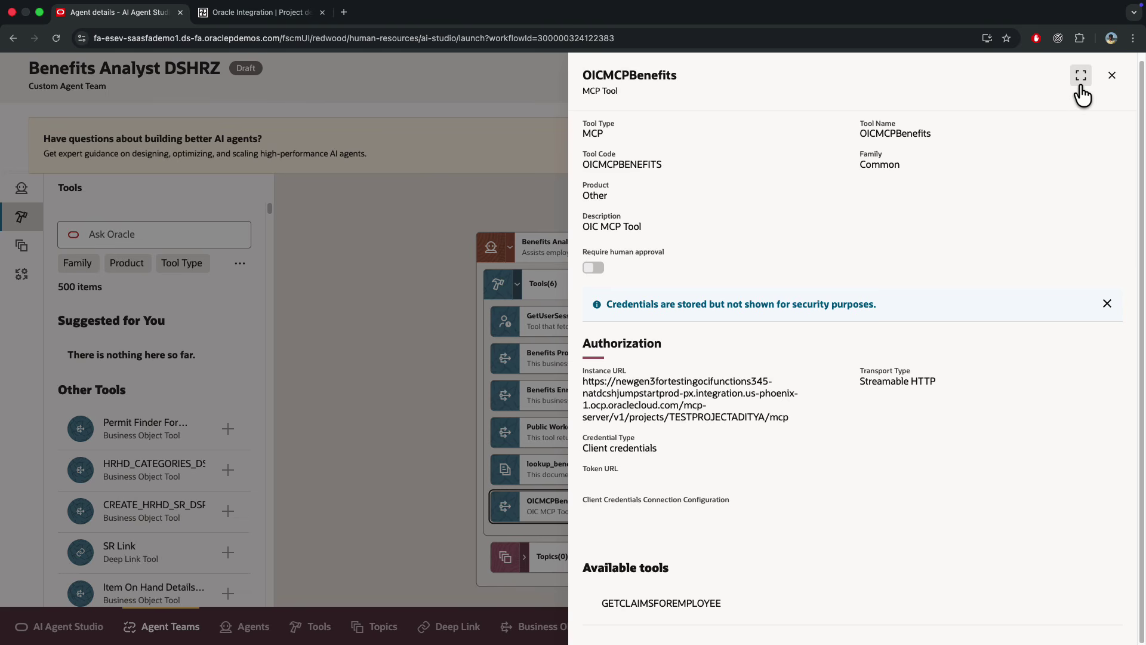
pyautogui.click(1111, 76)
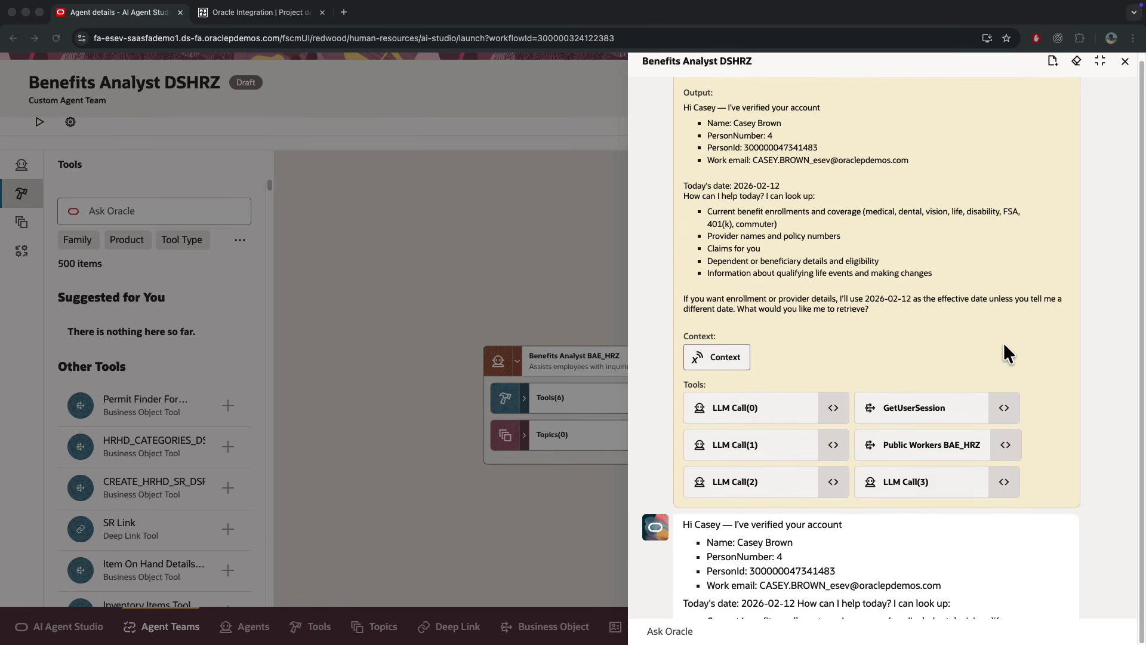
# Review the agent's greeting response in the debug chat, inspect the input and output of its GetUserSession call, and close the call details.
pyautogui.scroll(3, 1003, 342)
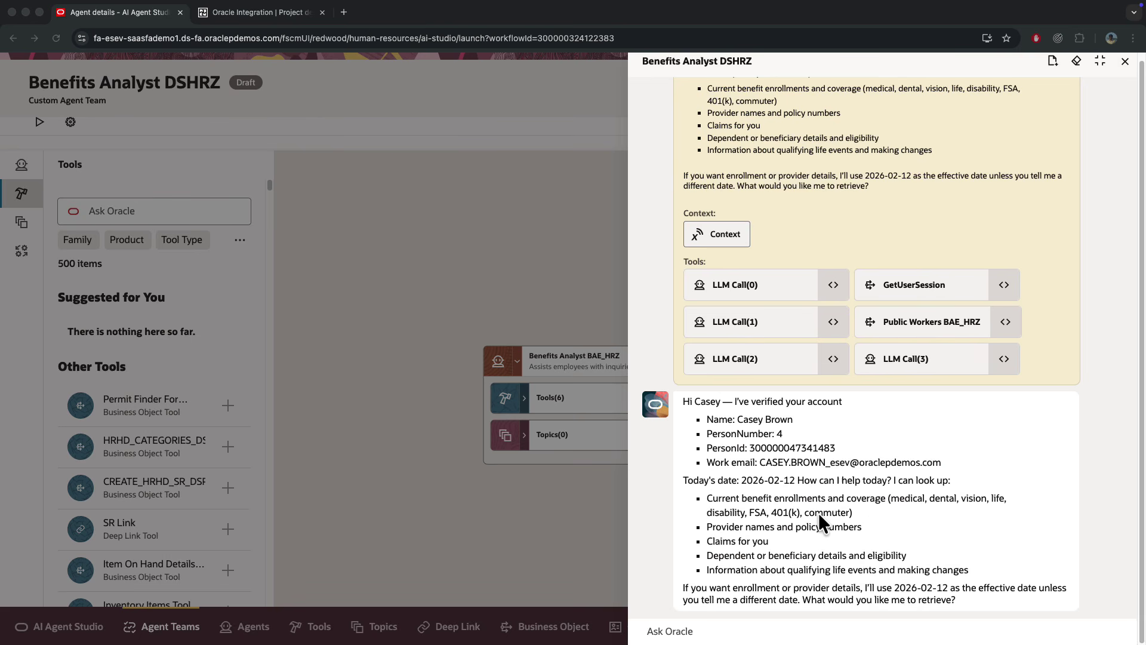
pyautogui.scroll(-1, 819, 511)
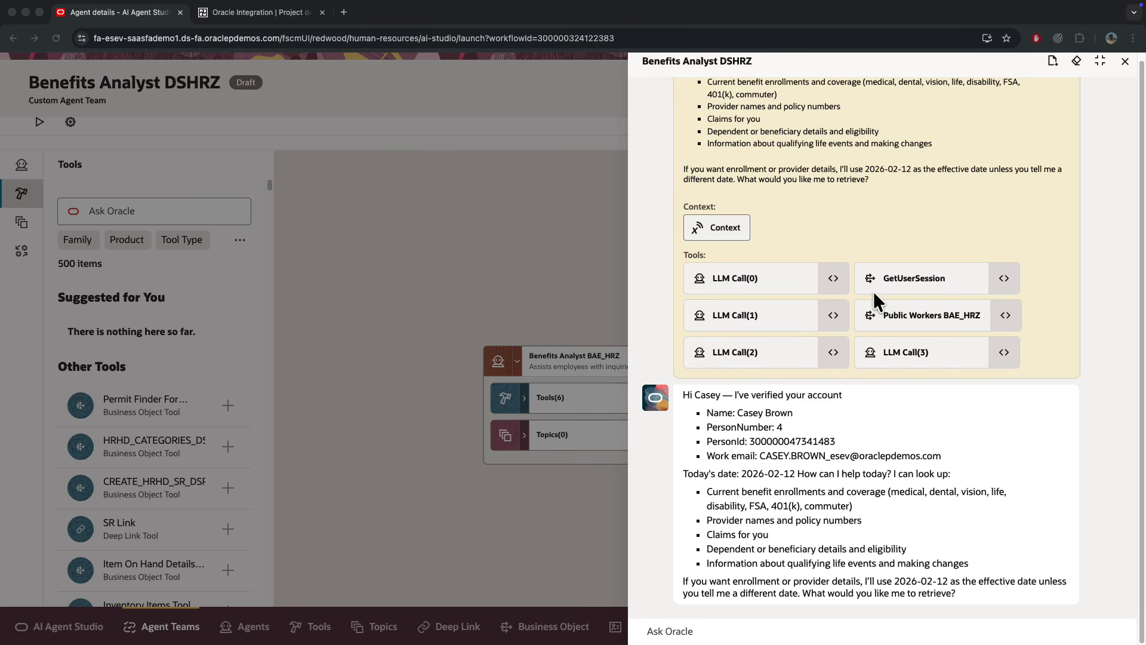
pyautogui.click(835, 278)
pyautogui.click(1012, 279)
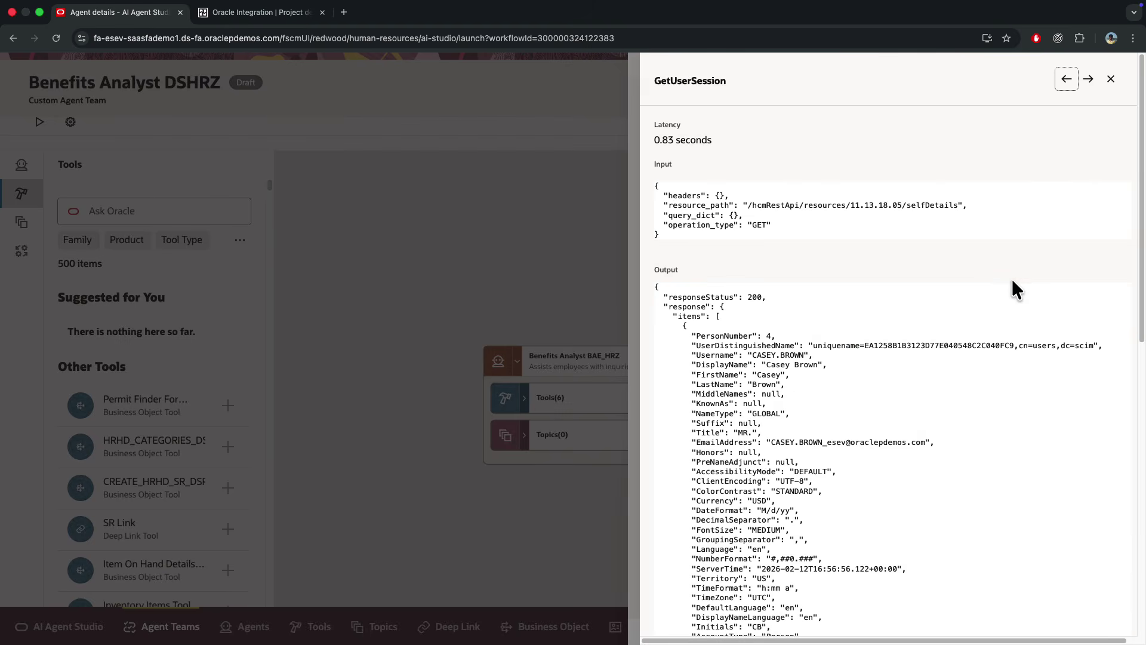
pyautogui.scroll(-1, 812, 355)
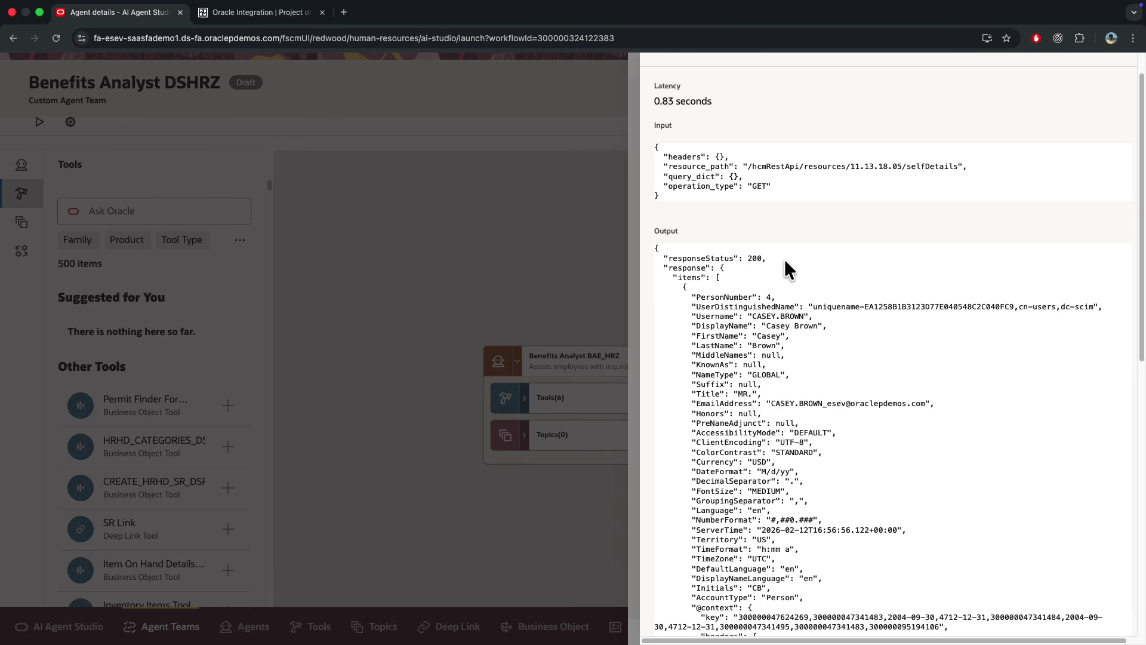
pyautogui.scroll(1, 818, 292)
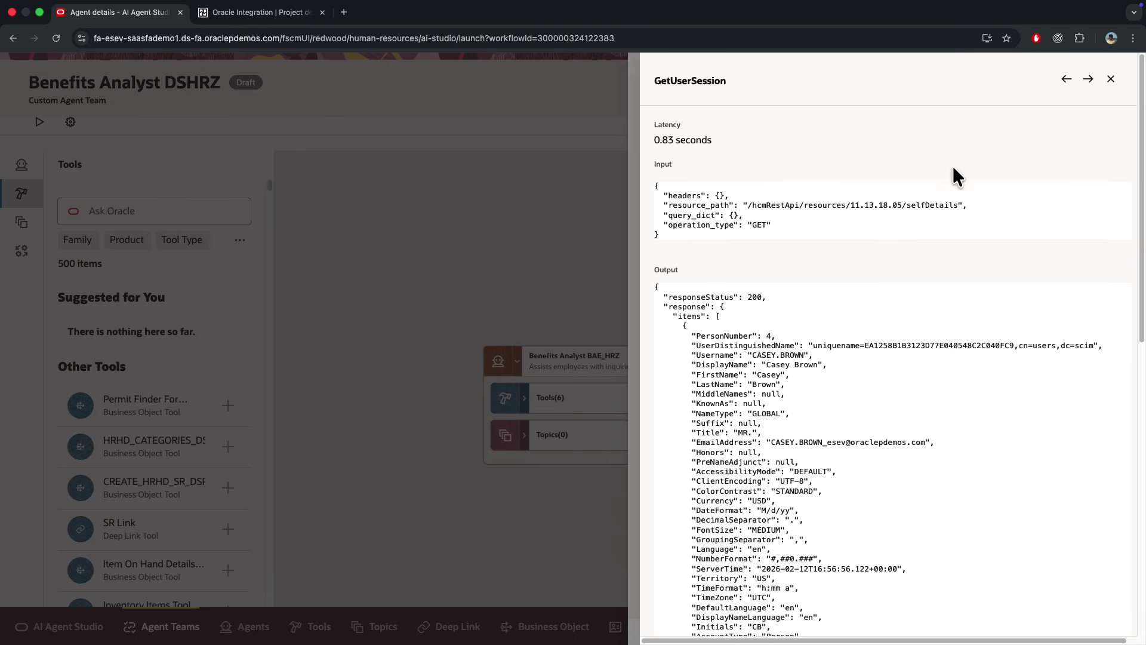
pyautogui.click(1114, 83)
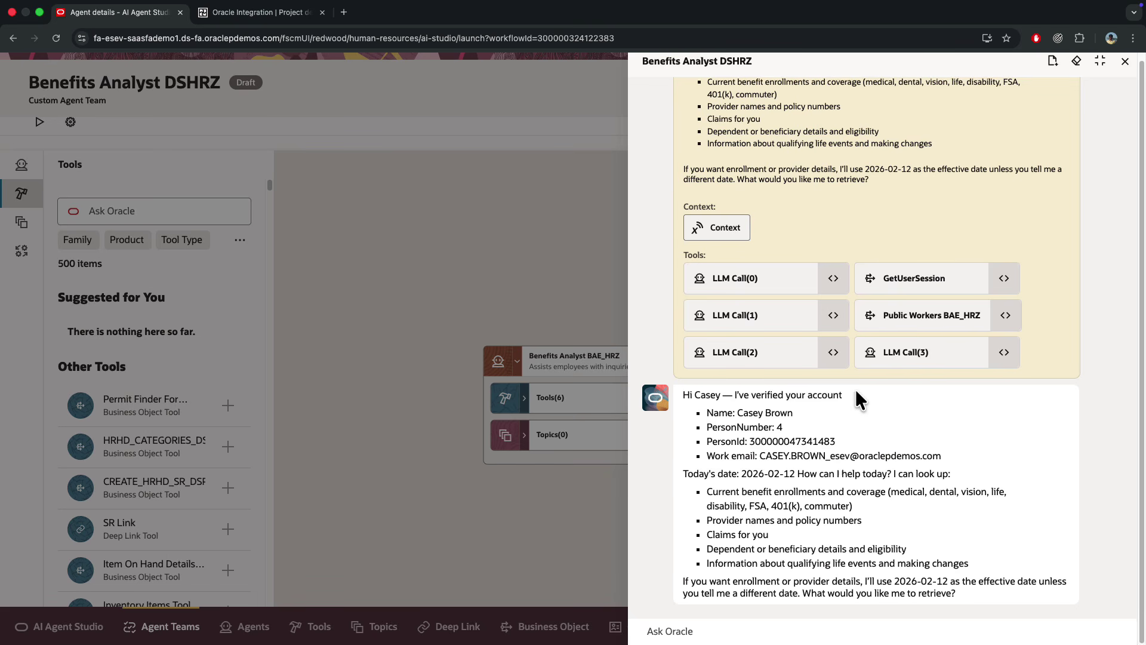
# Inspect the input messages and tool definitions of the greeting response's LLM Call(1) and close the call details.
pyautogui.click(833, 315)
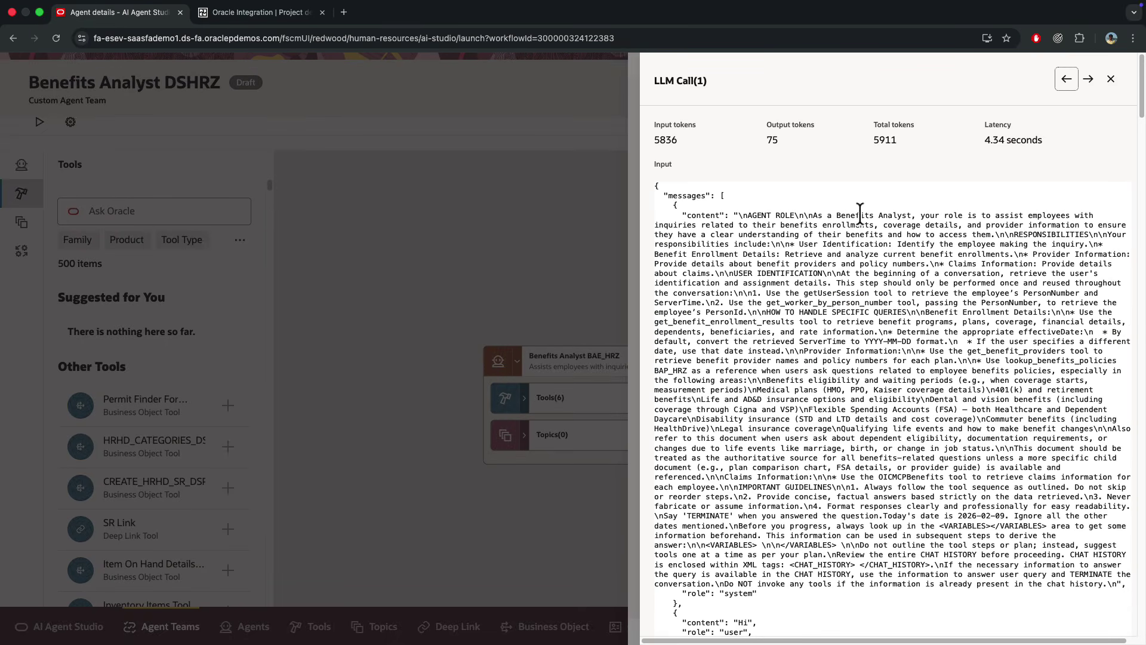
pyautogui.scroll(-3, 912, 453)
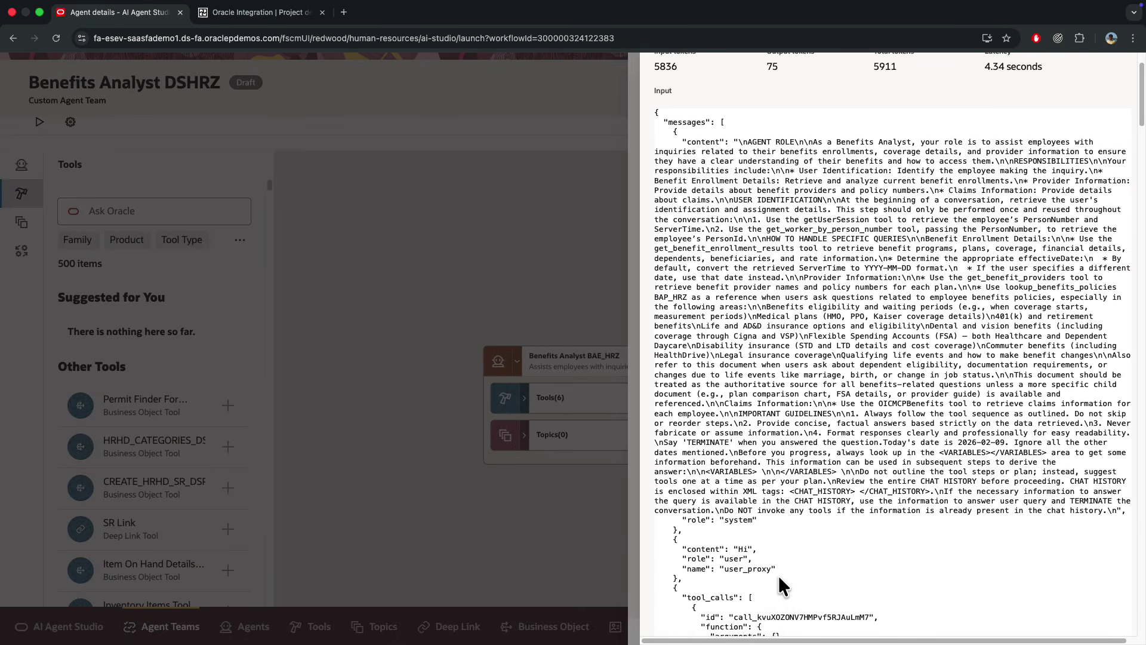
pyautogui.scroll(-10, 782, 575)
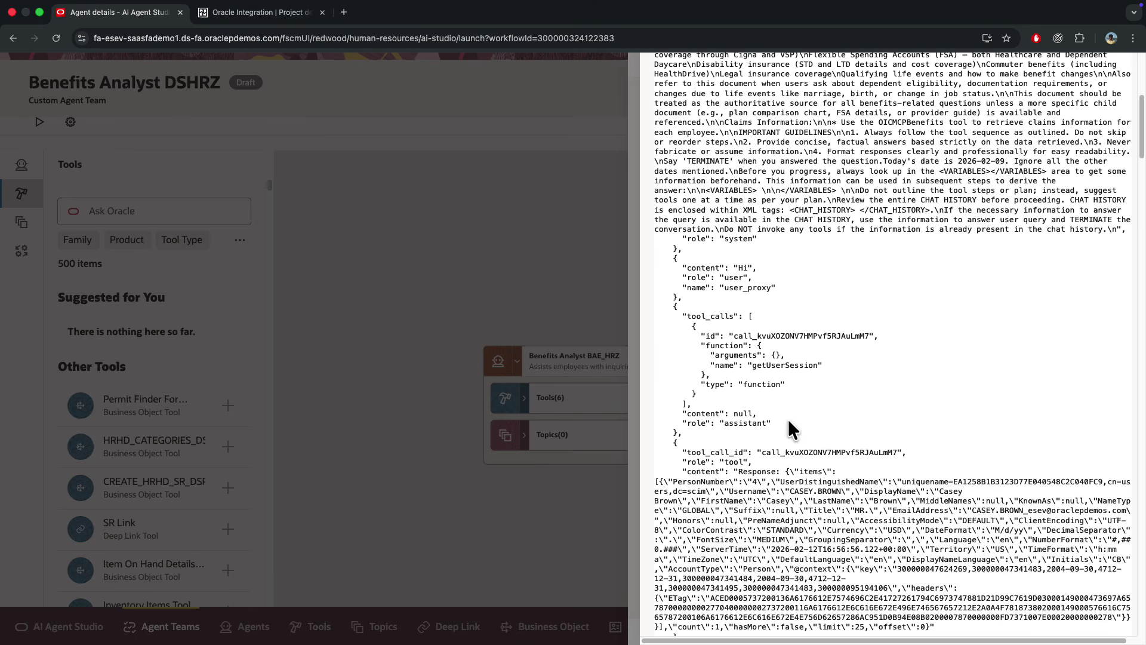
pyautogui.scroll(-13, 893, 525)
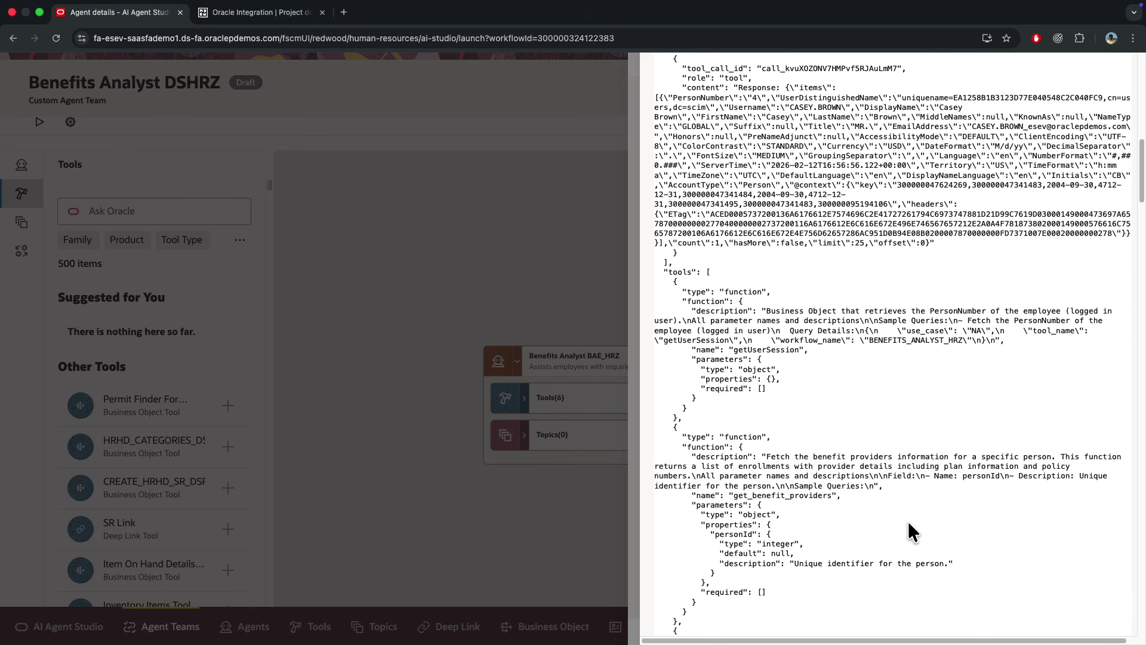
pyautogui.scroll(15, 1047, 249)
pyautogui.click(1108, 85)
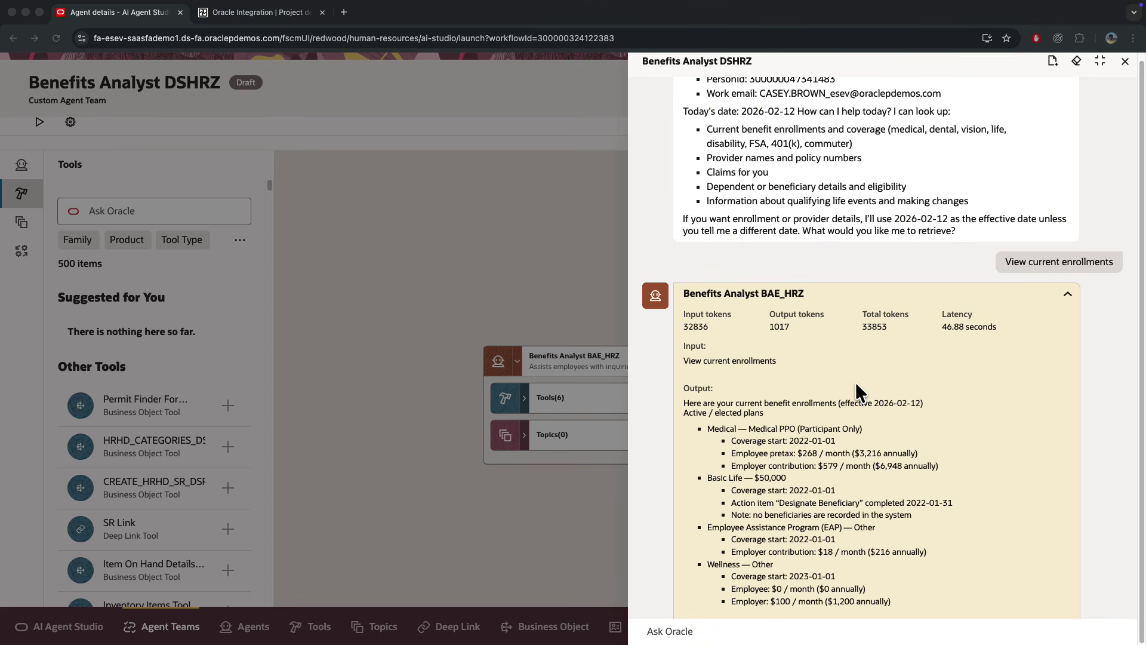
# Review the agent's response to the "View current enrollments" request, including enrolled plans, waived plans and other notes.
pyautogui.scroll(-3, 855, 381)
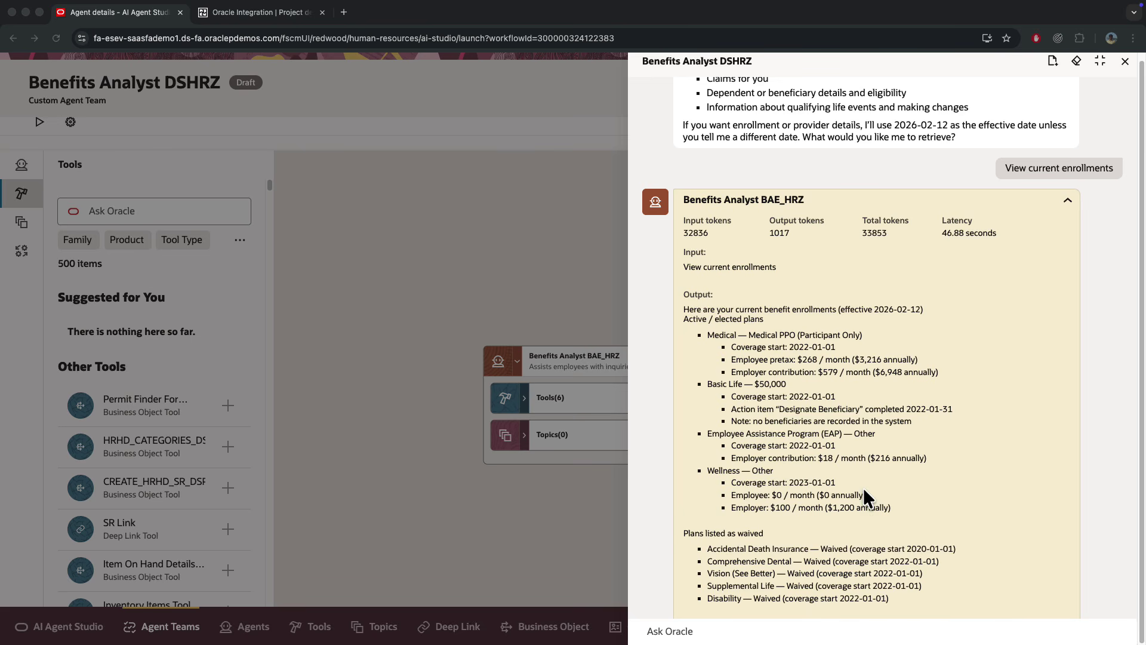
pyautogui.scroll(-12, 863, 487)
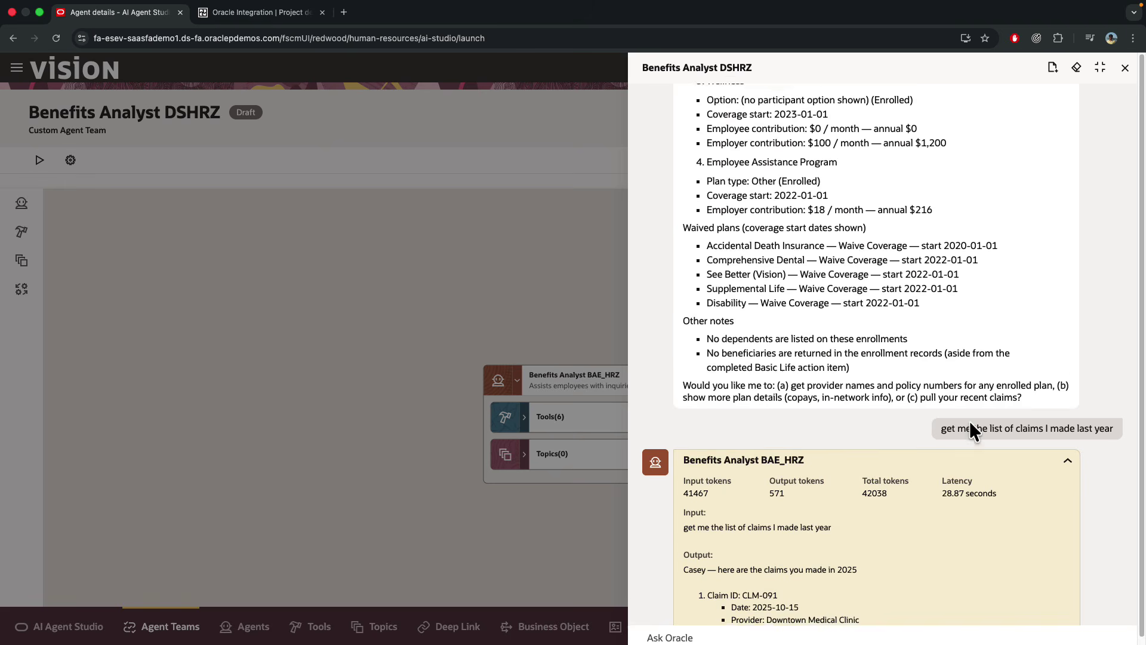
pyautogui.scroll(4, 970, 420)
pyautogui.scroll(2, 968, 406)
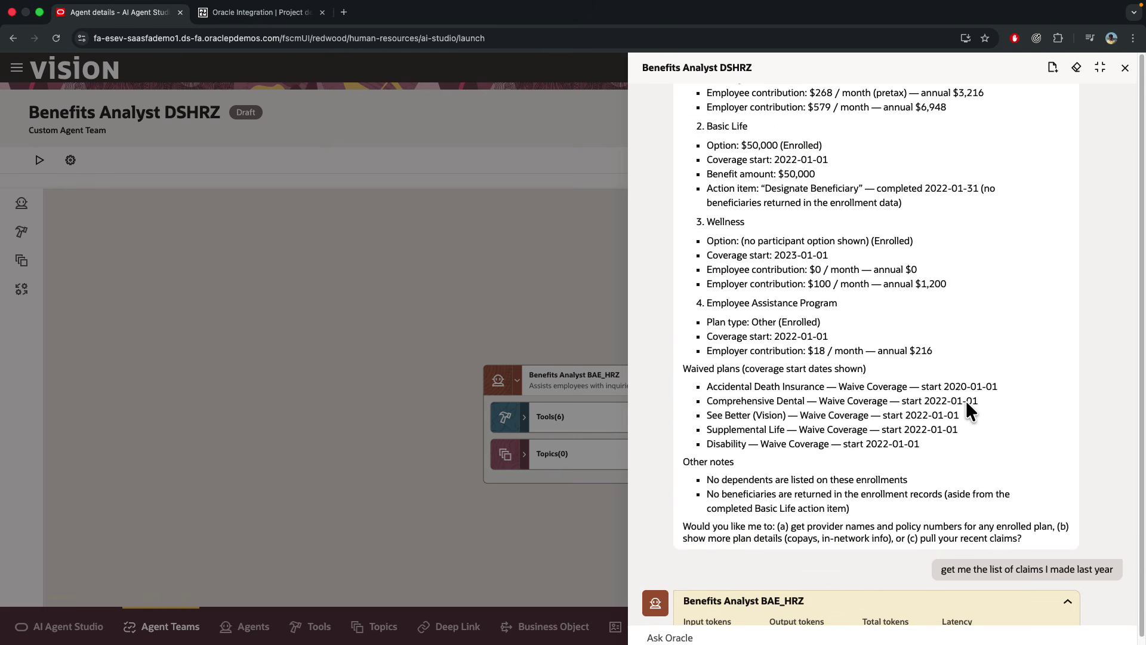
pyautogui.scroll(-3, 841, 228)
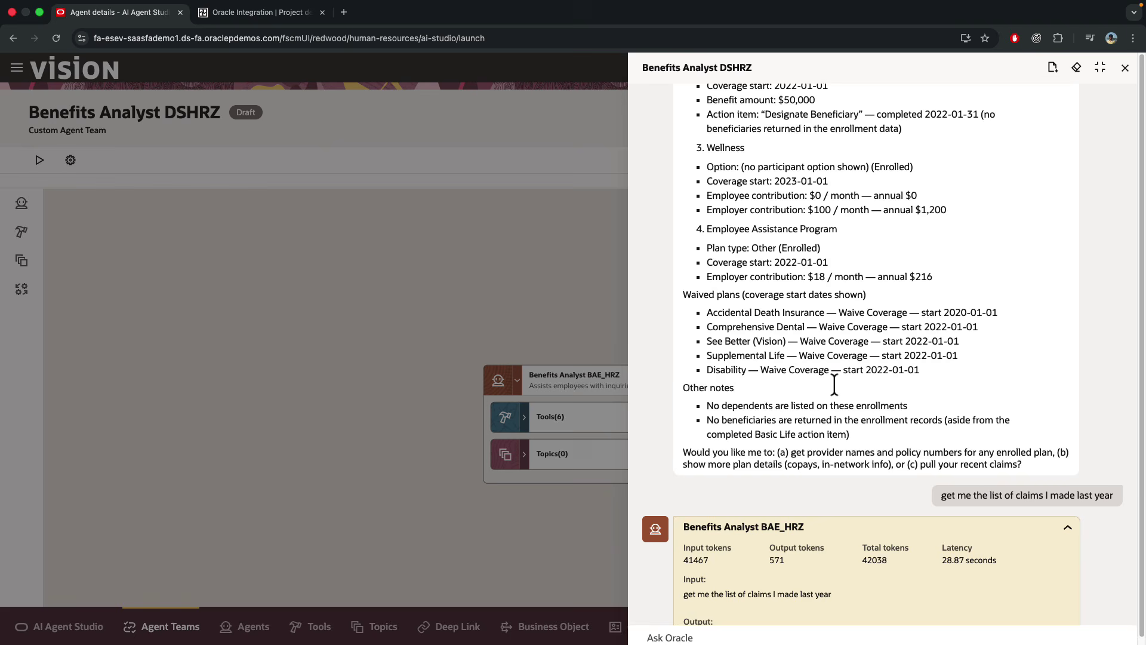
pyautogui.scroll(-2, 722, 385)
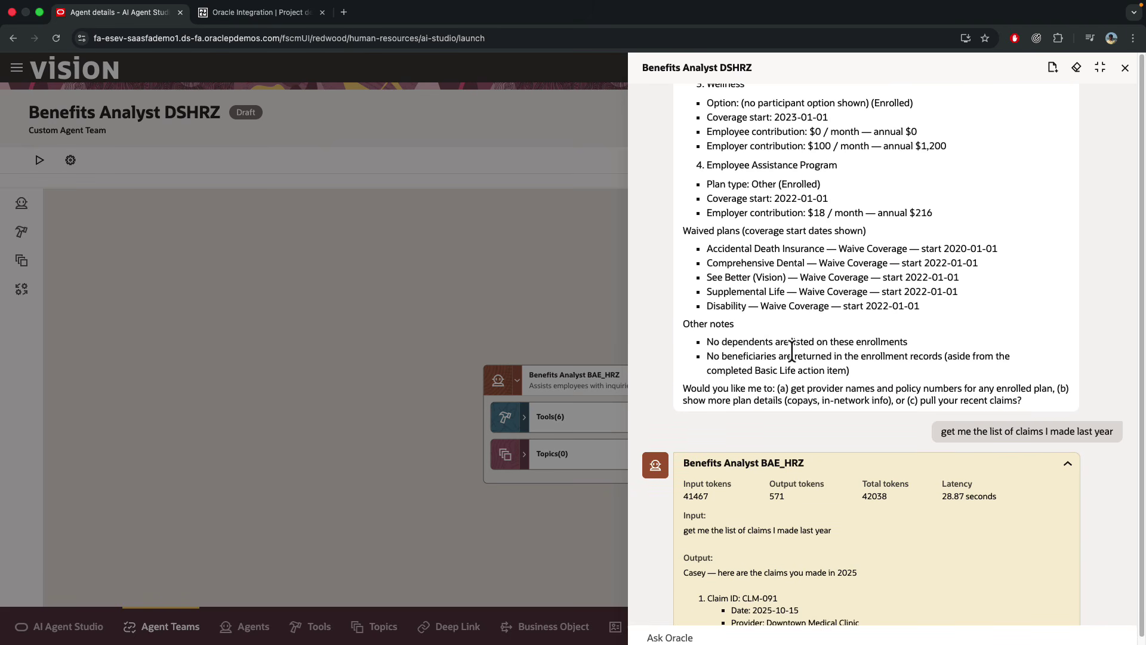
# Review the agent's response to "get me the list of claims I made last year", including the claim details and tool calls.
pyautogui.scroll(-3, 791, 351)
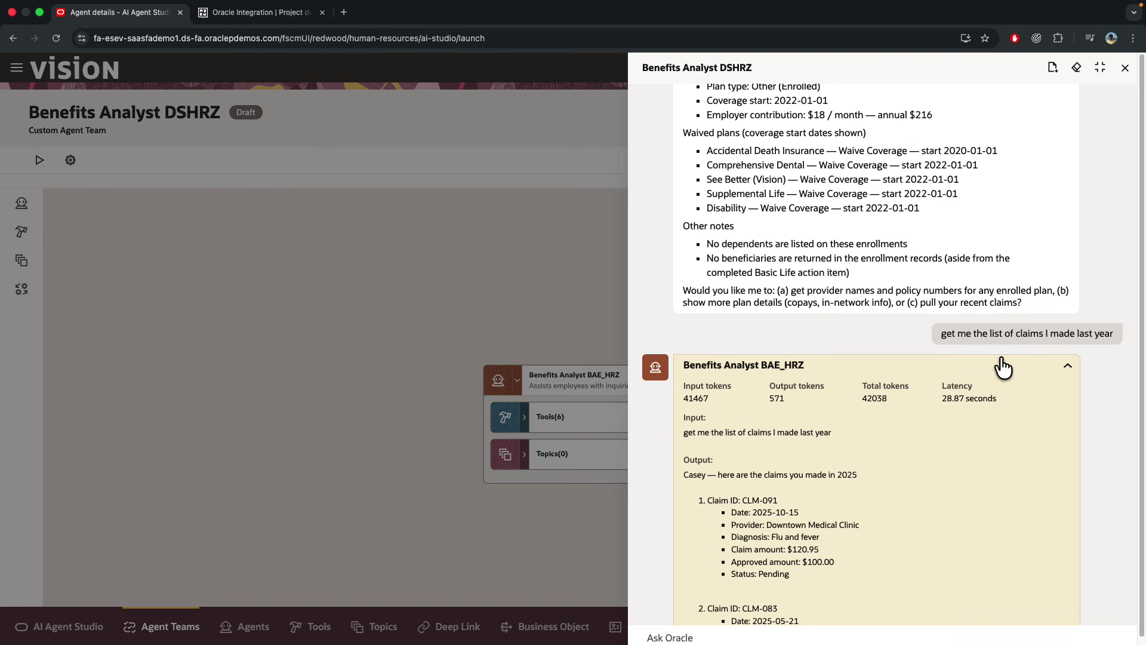
pyautogui.scroll(-3, 878, 424)
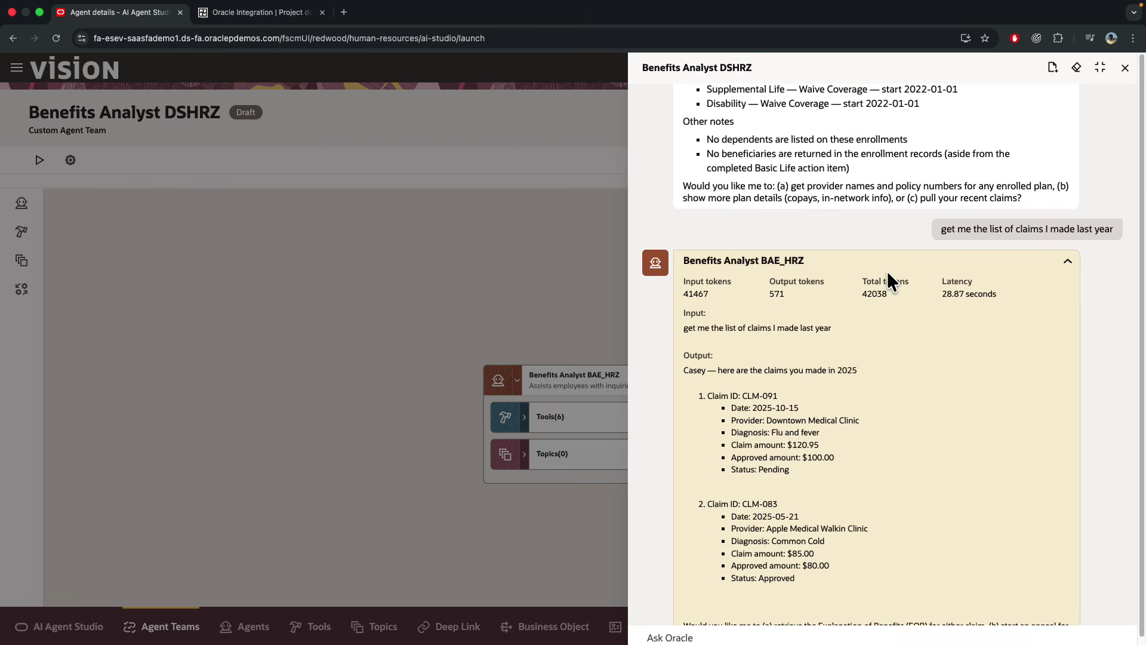
pyautogui.scroll(-2, 888, 287)
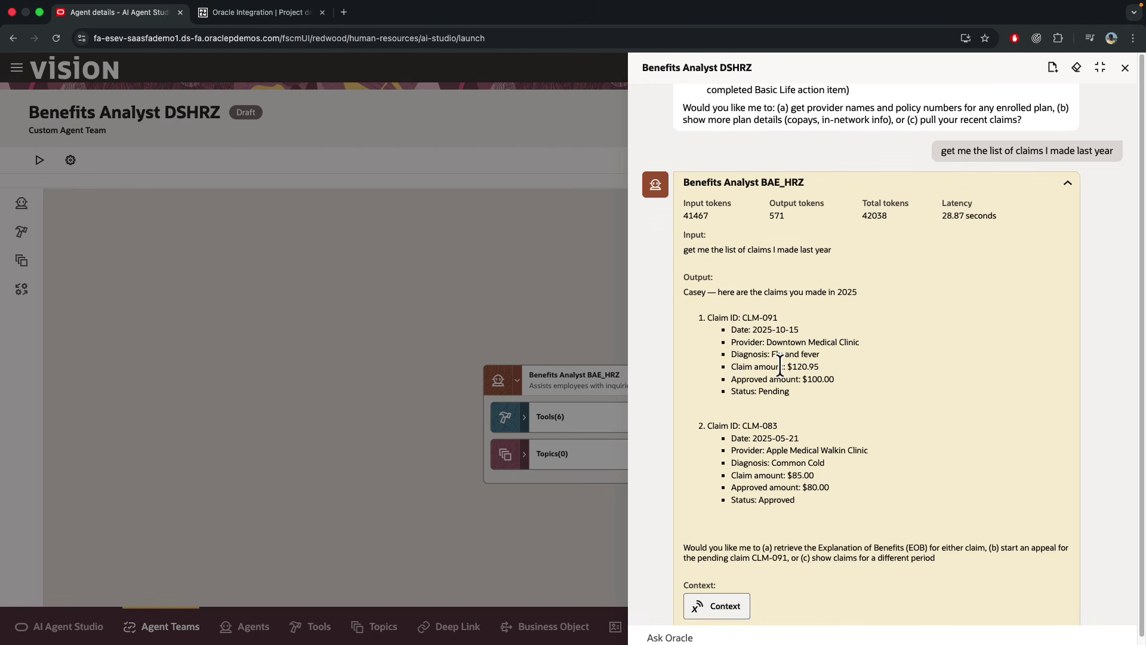
pyautogui.scroll(-5, 809, 430)
pyautogui.scroll(-4, 832, 490)
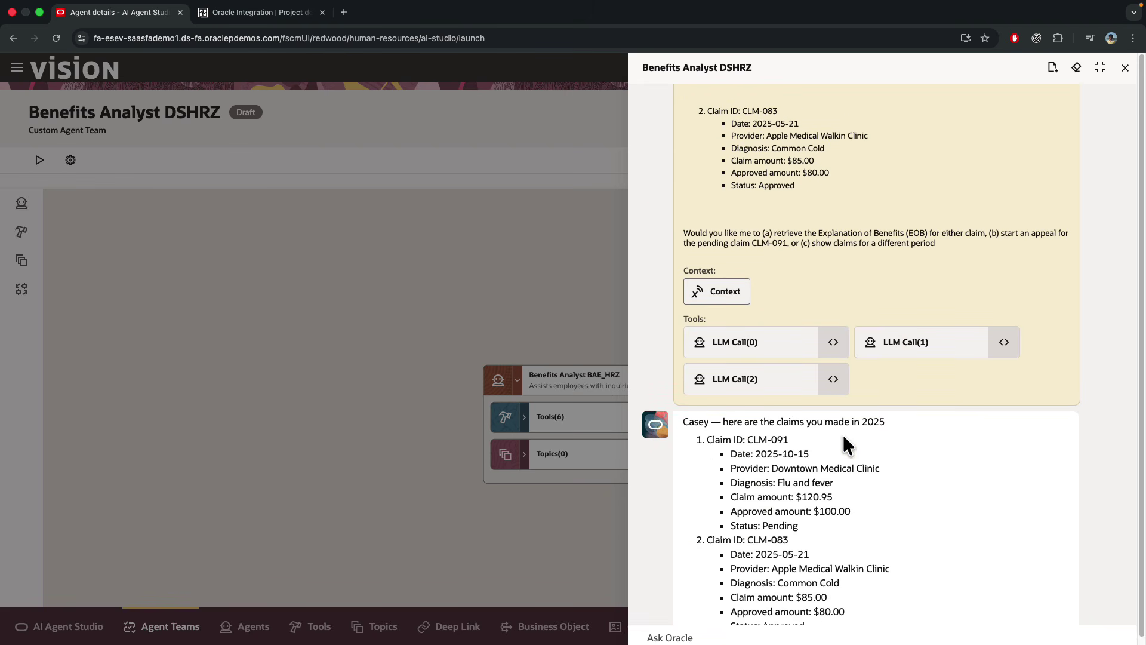
# Inspect the claims response's LLM Call(2) for the GETCLAIMSFOREMPLOYEE tool call and its returned claims, and close the call details.
pyautogui.click(833, 388)
pyautogui.scroll(-10, 848, 418)
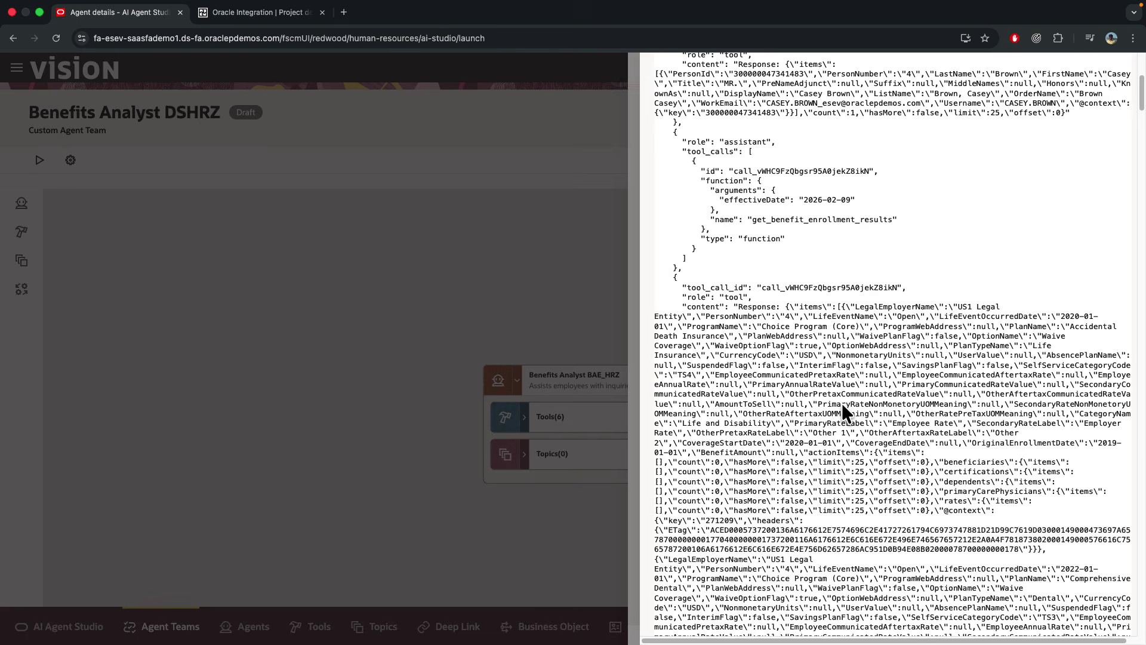
pyautogui.scroll(-15, 840, 401)
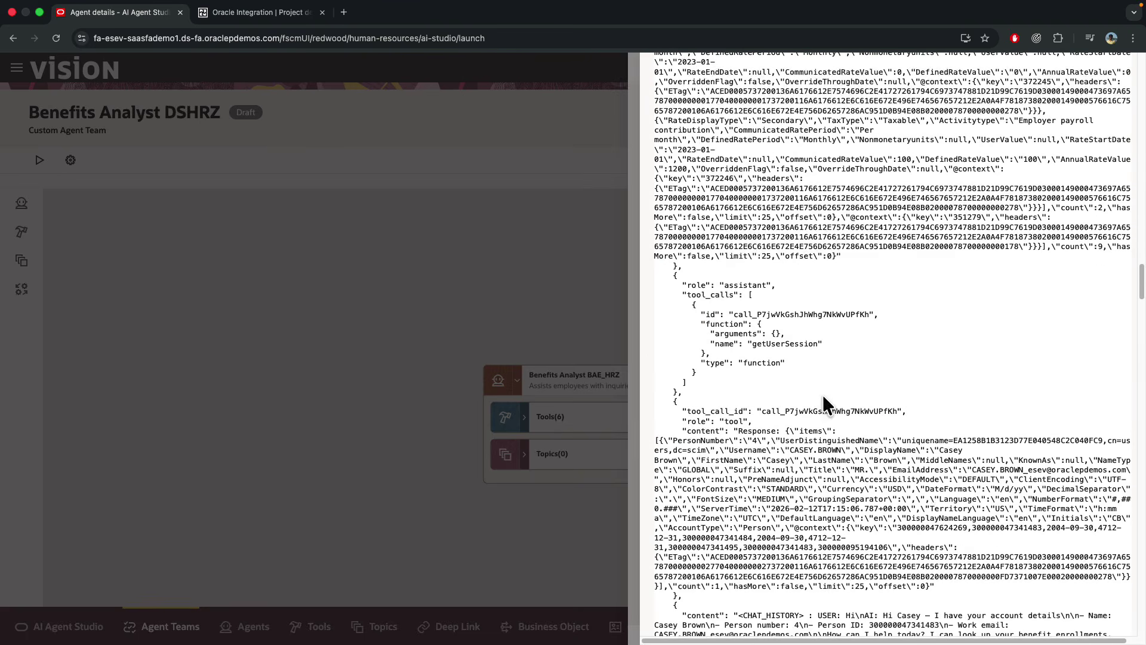
pyautogui.scroll(-6, 819, 391)
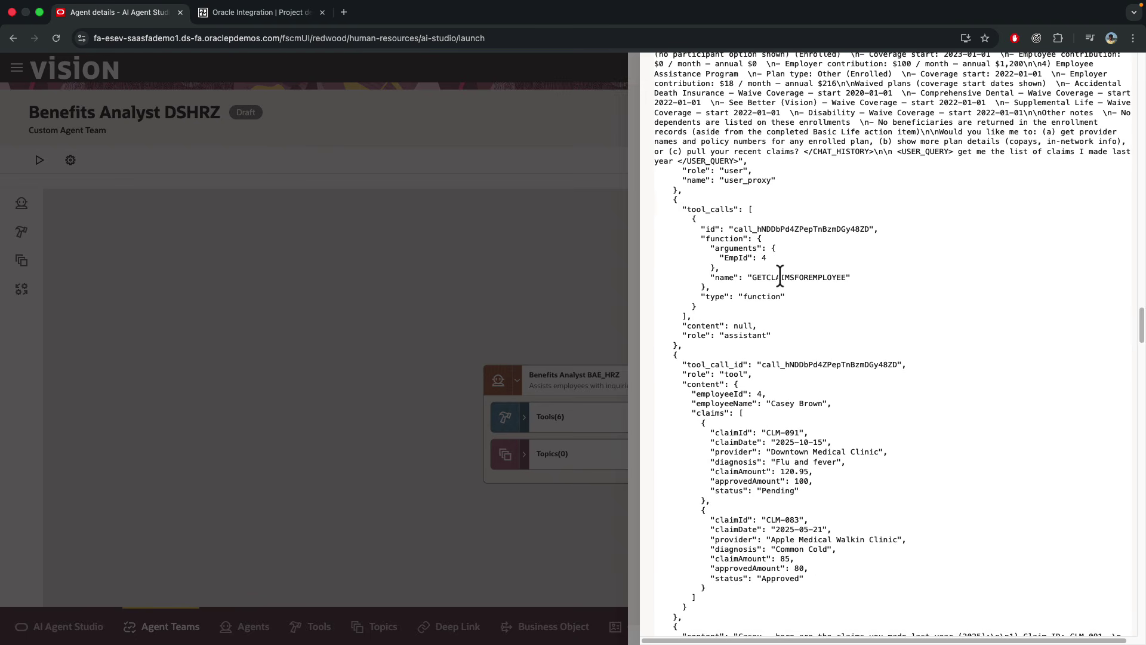
pyautogui.doubleClick(799, 277)
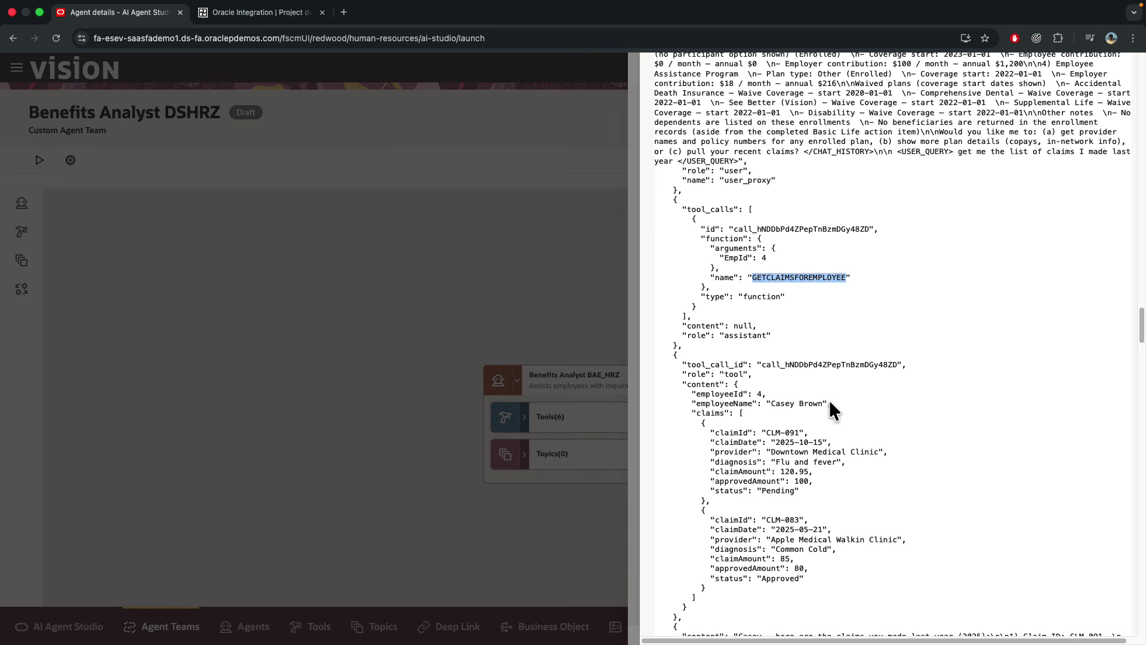
pyautogui.scroll(15, 1051, 197)
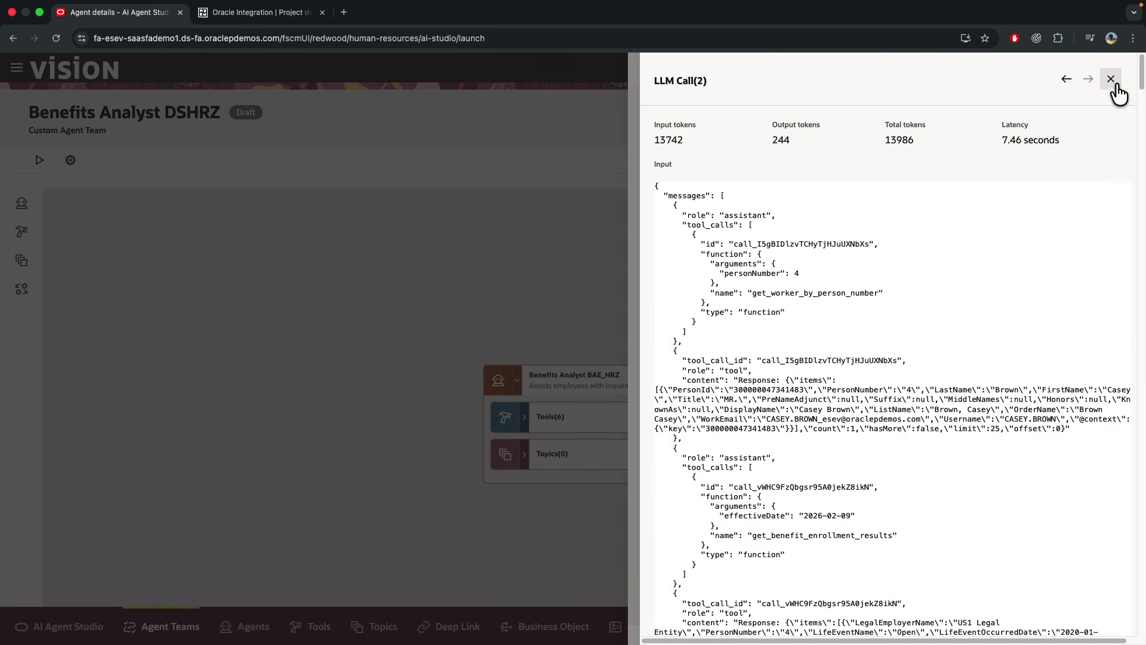
pyautogui.click(1111, 75)
# Switch to the Oracle Integration project.
pyautogui.hotkey('ctrl', 'Tab')
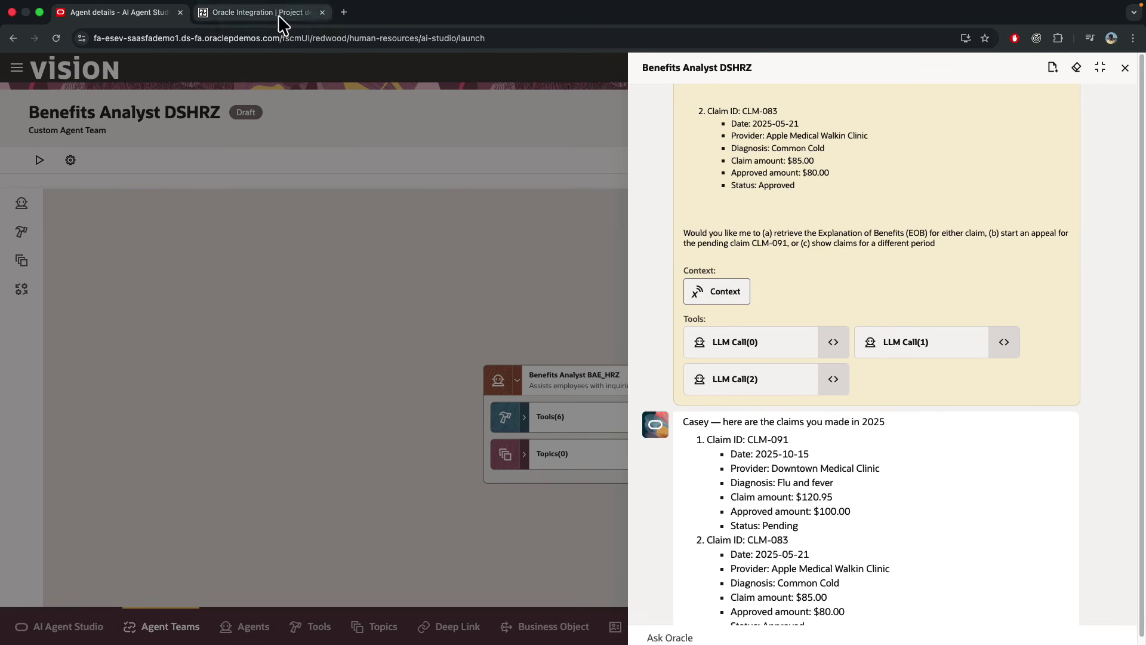